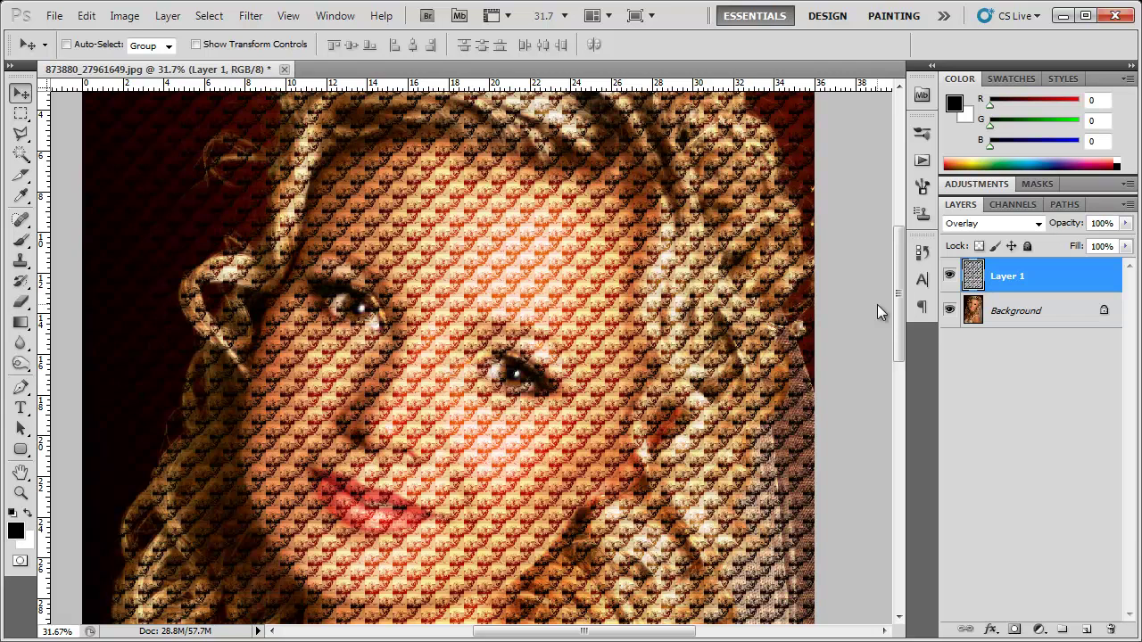
- Open 979437_41793945 from the Photos folder in Photoshop as its own document and fit it to the screen
key(alt+Tab)
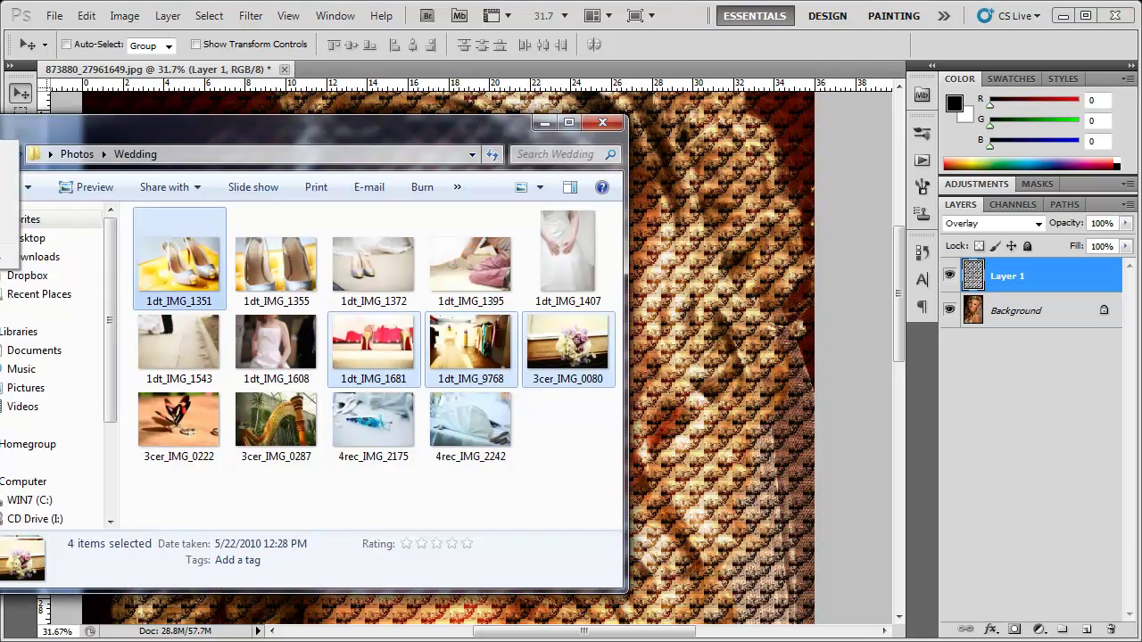
click(8, 150)
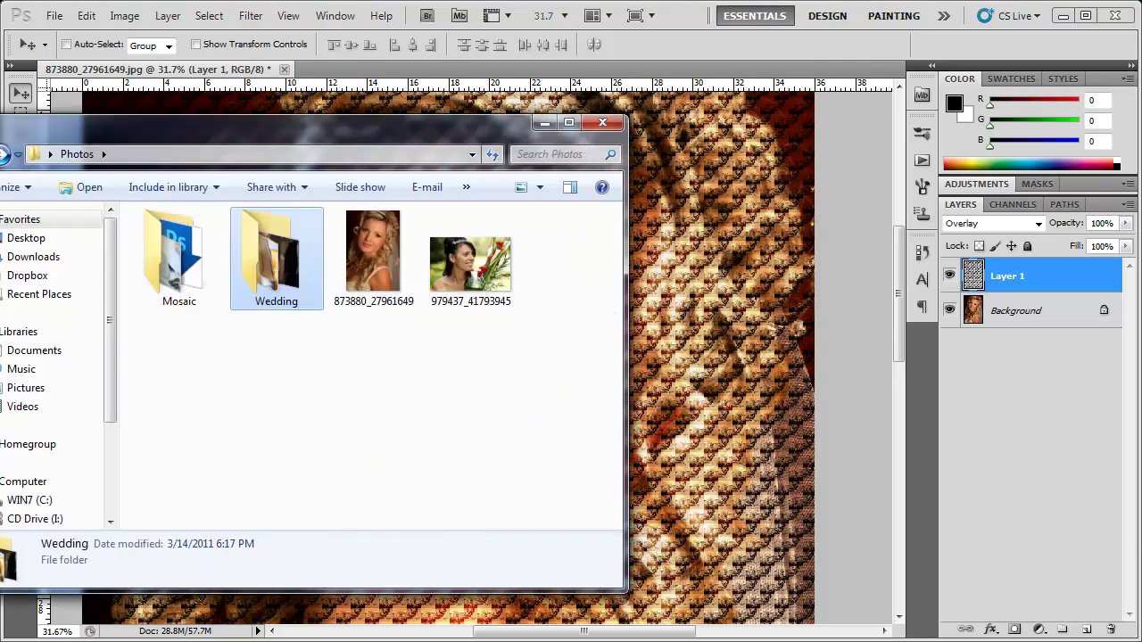
drag(470, 259, 533, 70)
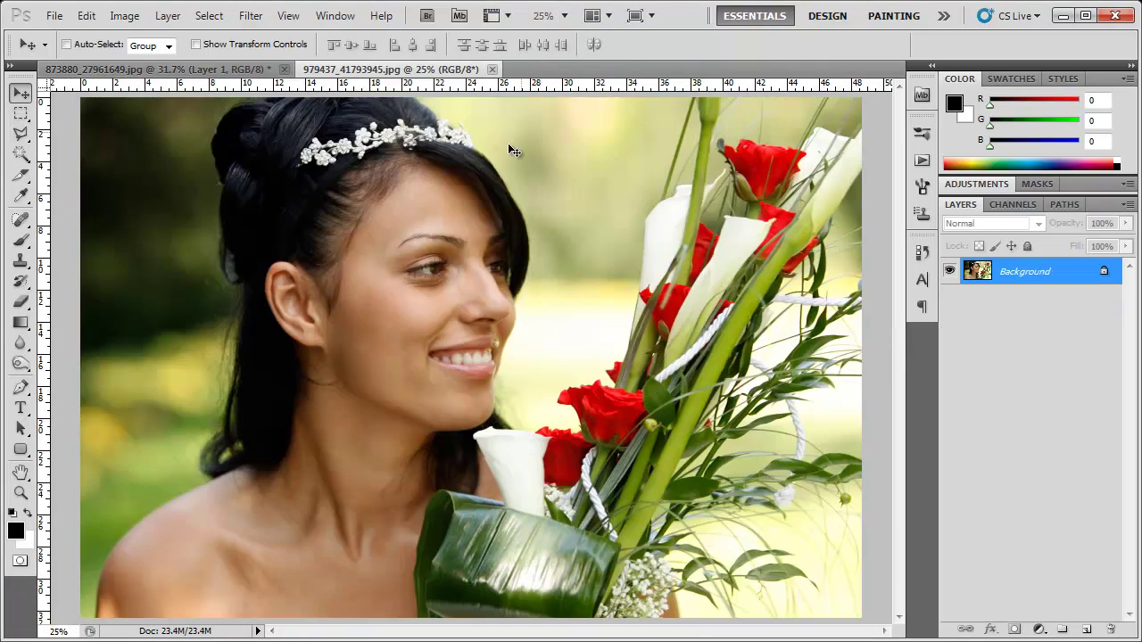
key(ctrl+0)
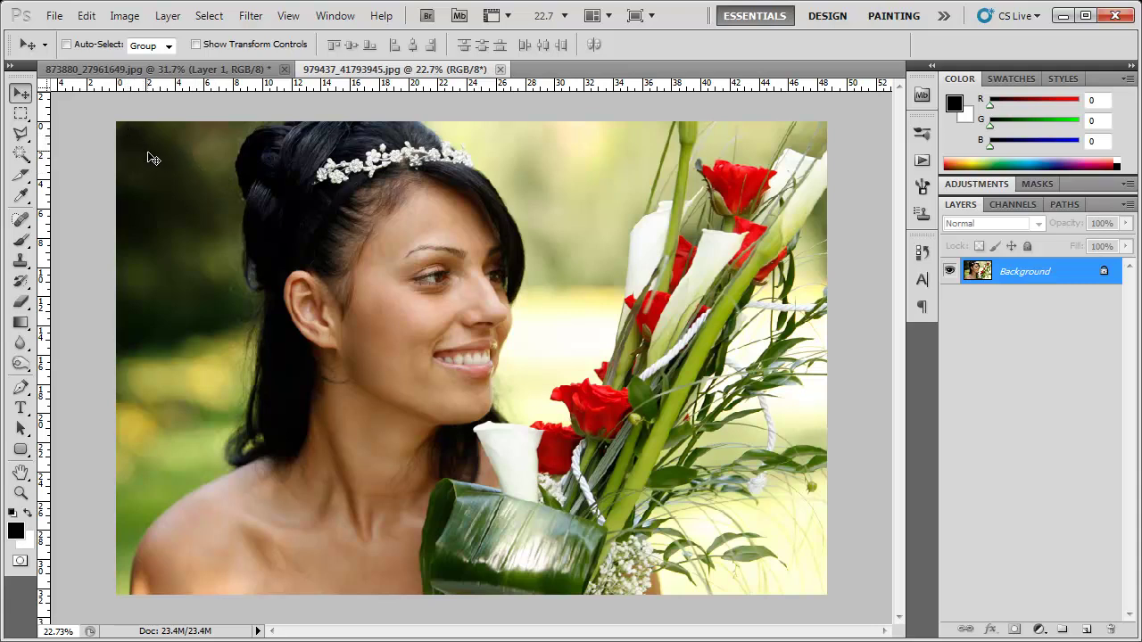
- Create a new 400 x 400 pixel RGB document at 72 pixels/inch with a white background
click(55, 16)
click(67, 35)
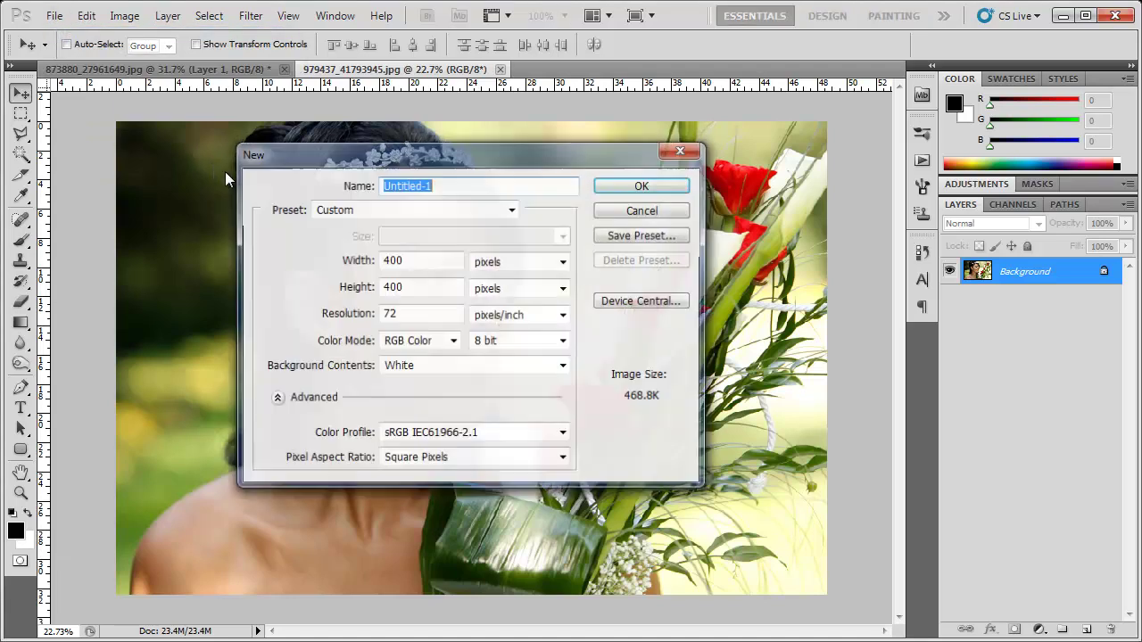
double_click(413, 260)
key(Tab)
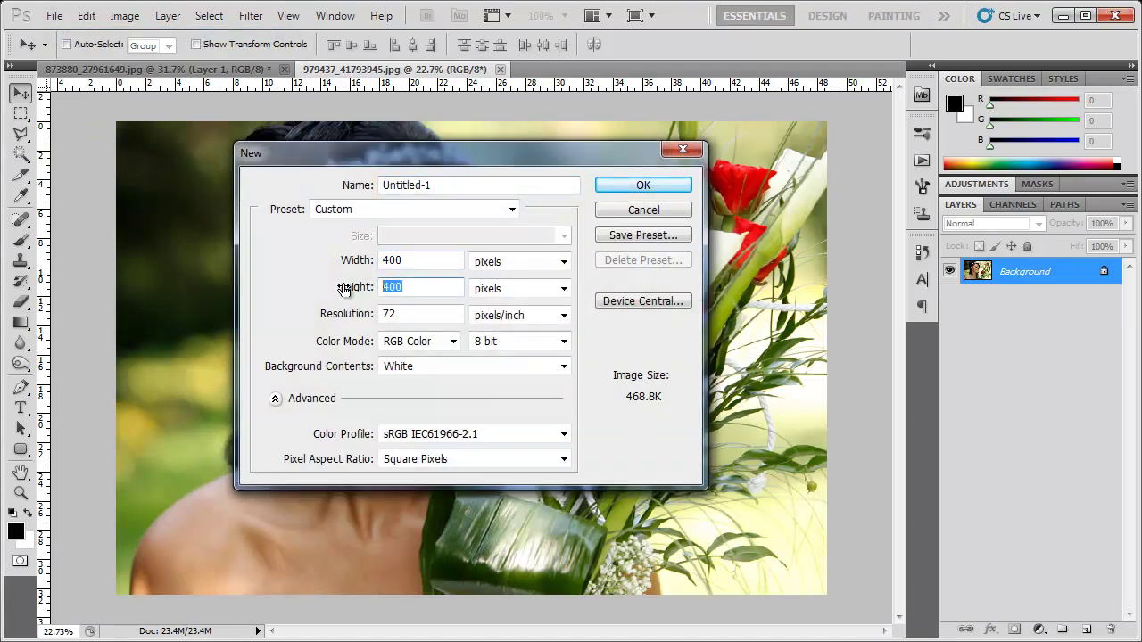
click(638, 187)
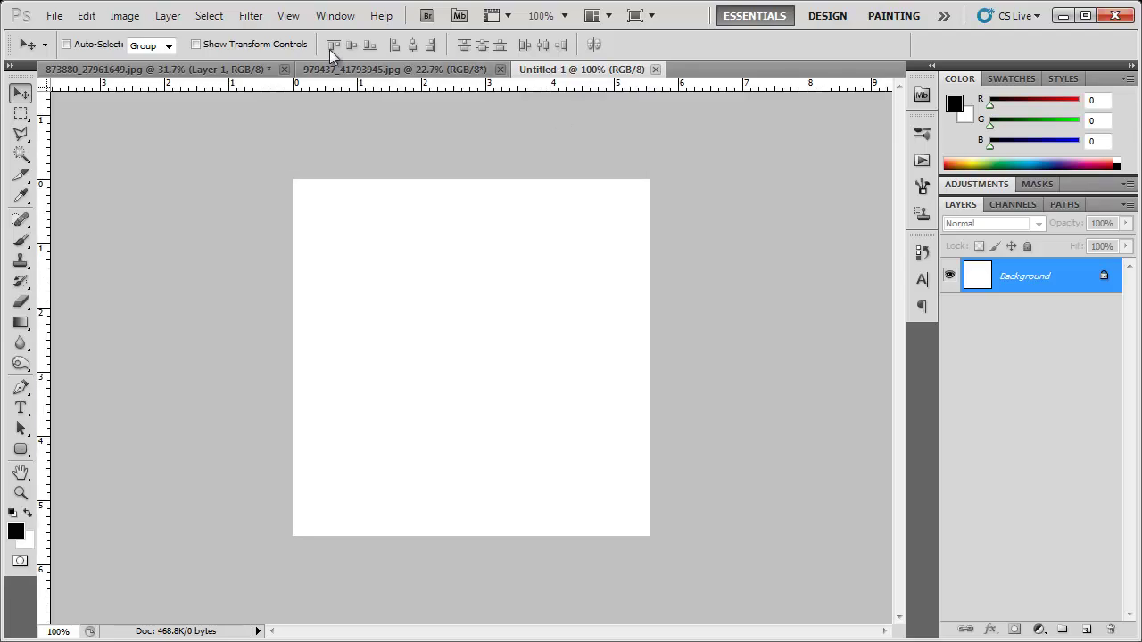
- Place one vertical and one horizontal guide through the centre of the blank canvas, dividing it into four equal quadrants
click(288, 15)
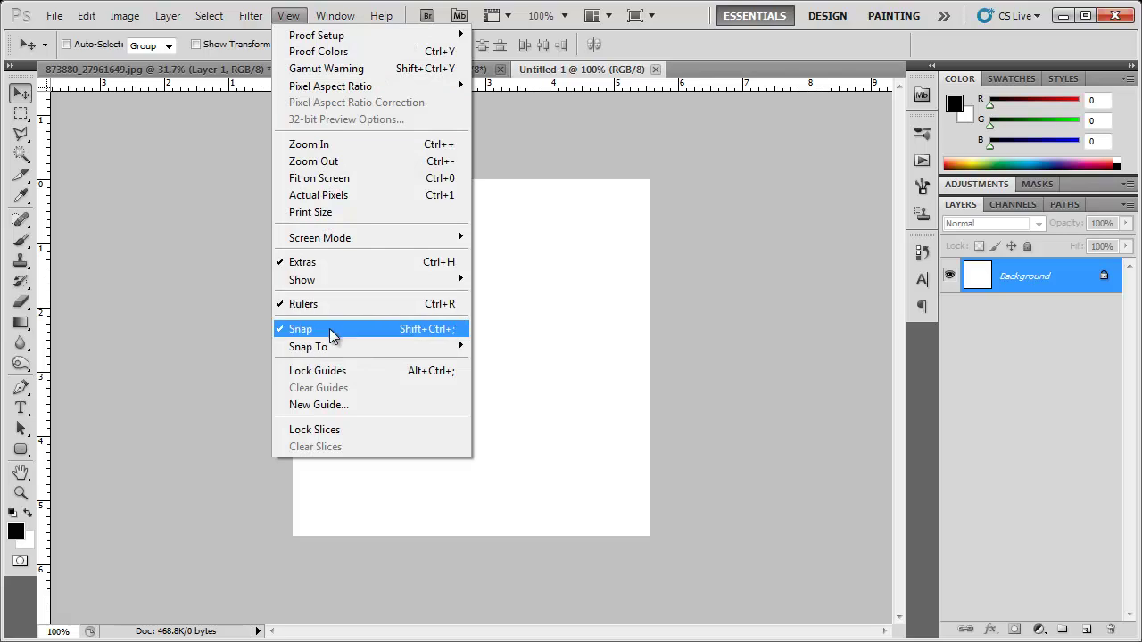
click(329, 329)
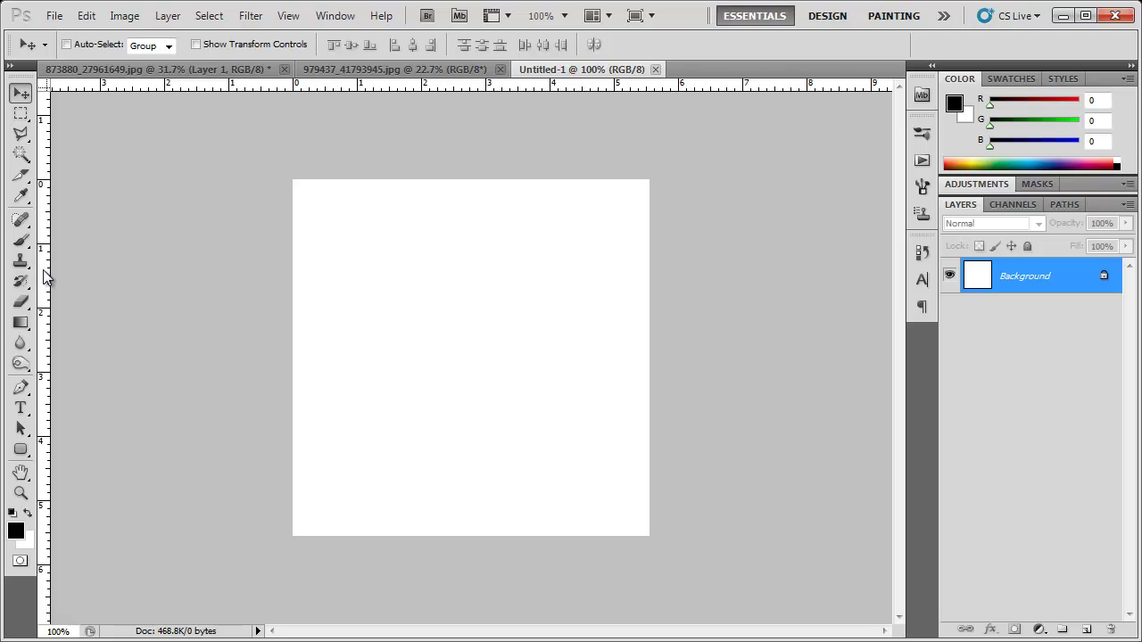
drag(47, 277, 471, 285)
drag(535, 87, 571, 358)
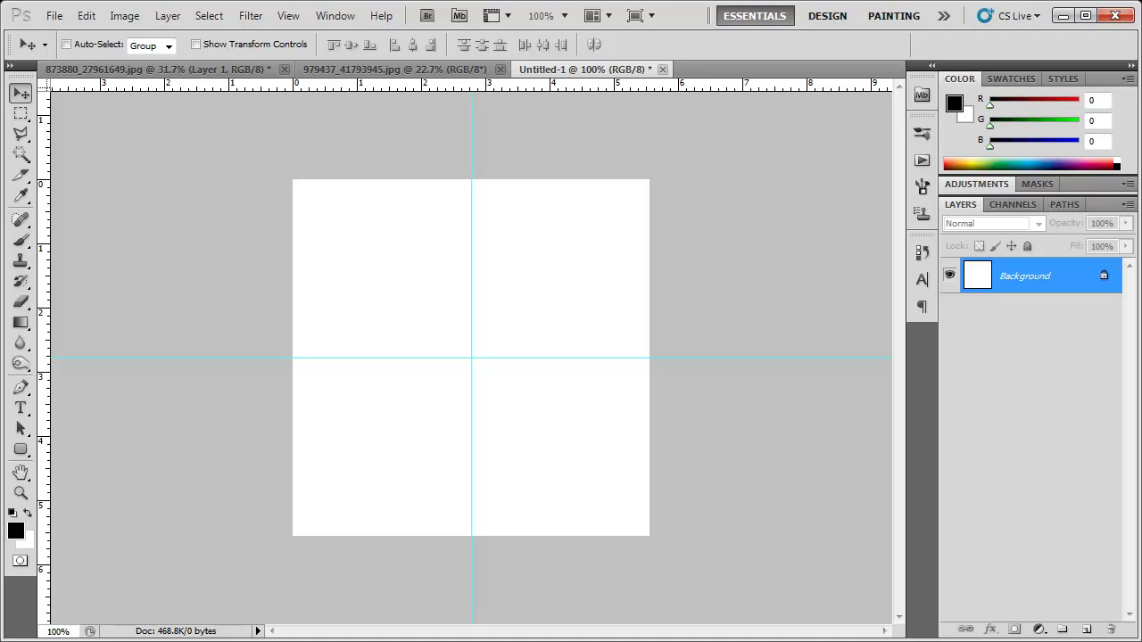
- Switch to the file browser and select 3cer_IMG_0080, 1dt_IMG_9768, 1dt_IMG_1372 and 3cer_IMG_0222 in the Wedding folder
key(alt+Tab)
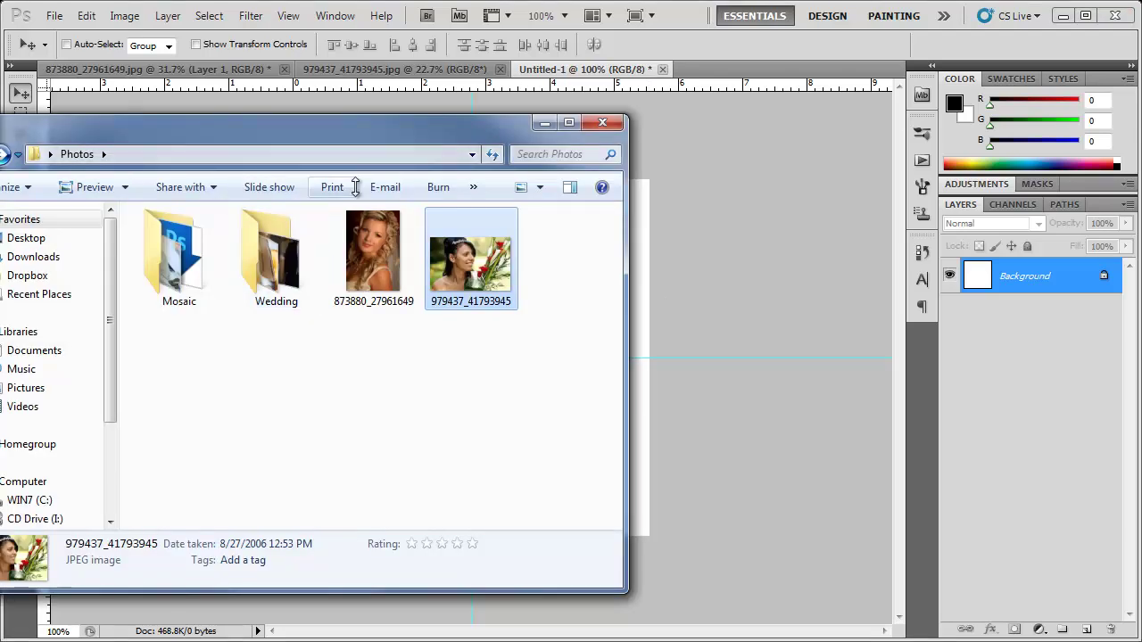
double_click(292, 257)
drag(411, 136, 22, 33)
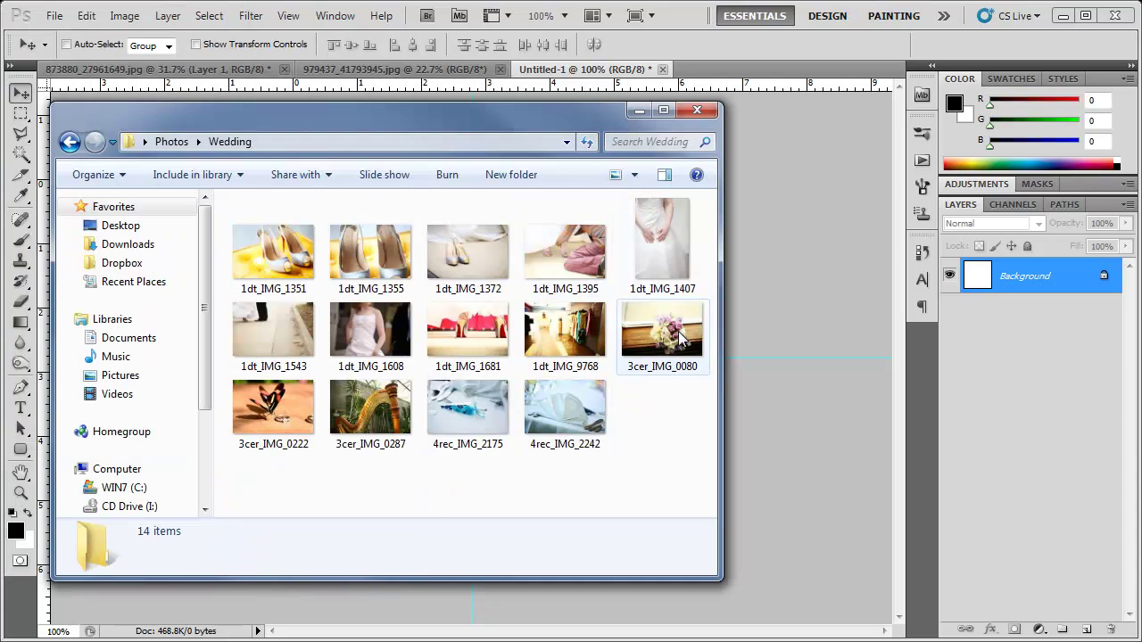
click(680, 335)
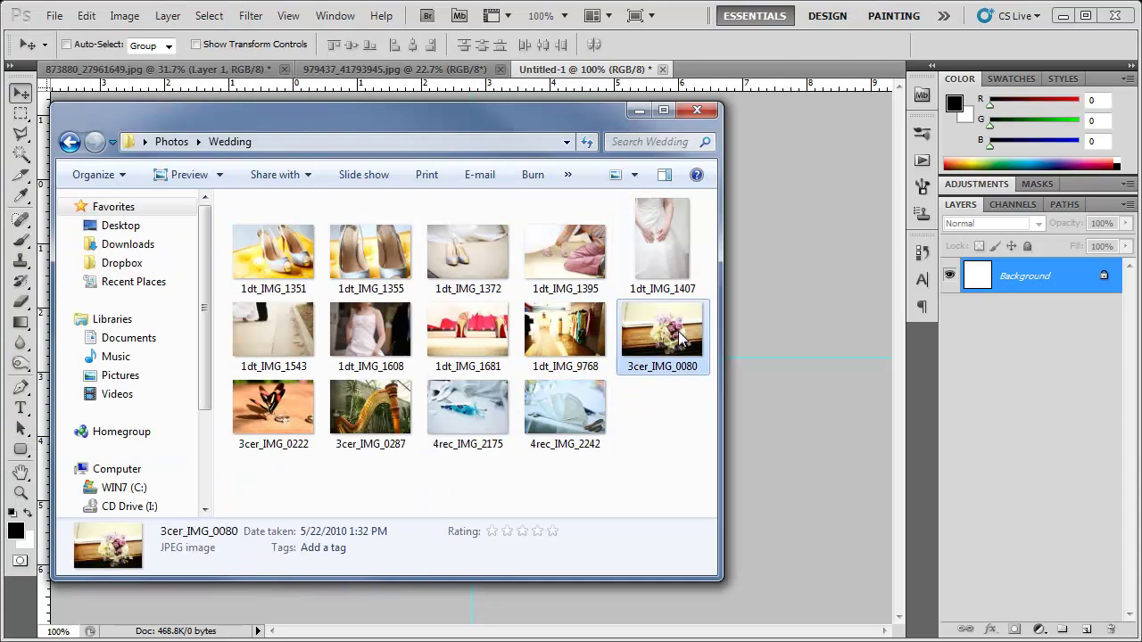
ctrl+click(586, 344)
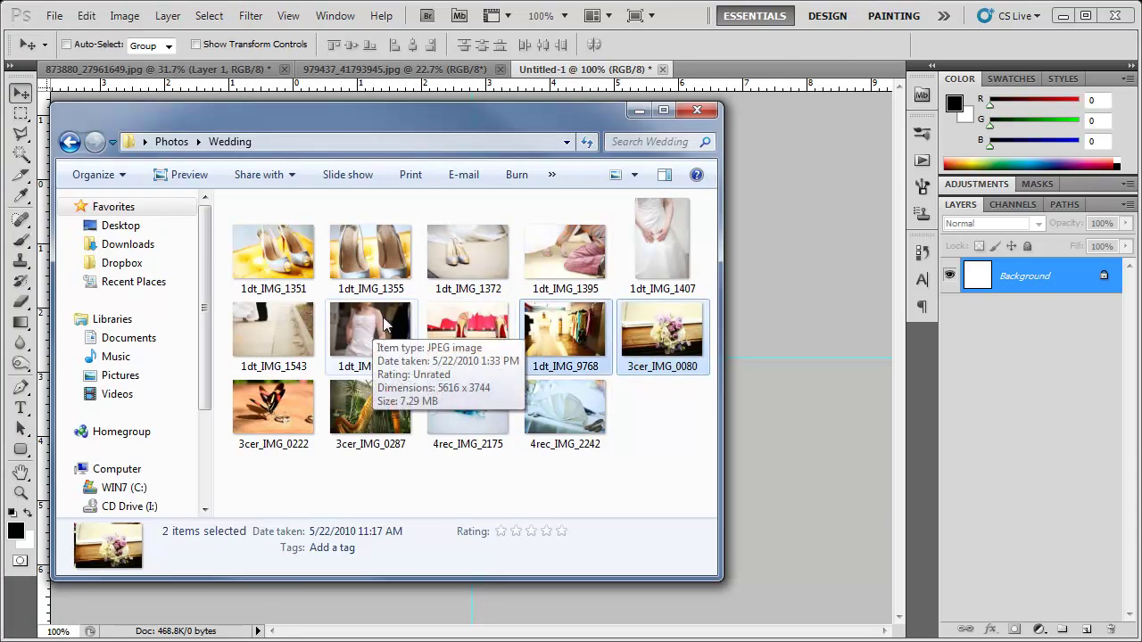
ctrl+click(288, 416)
- Place the four selected wedding photos into the blank Photoshop document as separate layers at their default fitted size
drag(469, 155, 122, 177)
drag(127, 266, 514, 313)
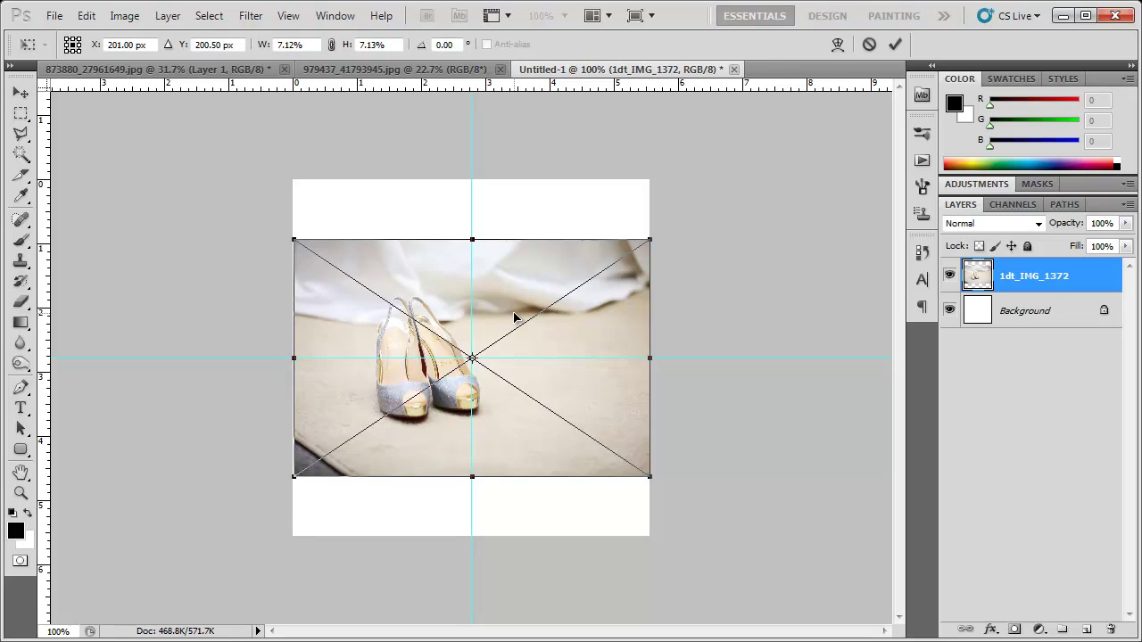
key(Return)
key(Return)
key(Return)
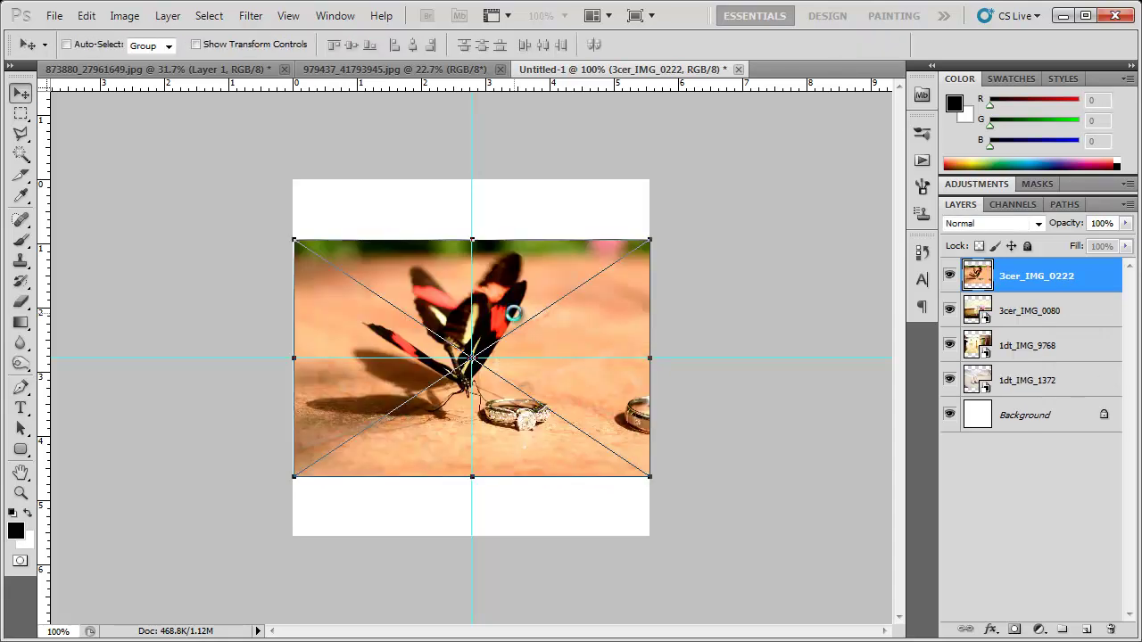
key(Return)
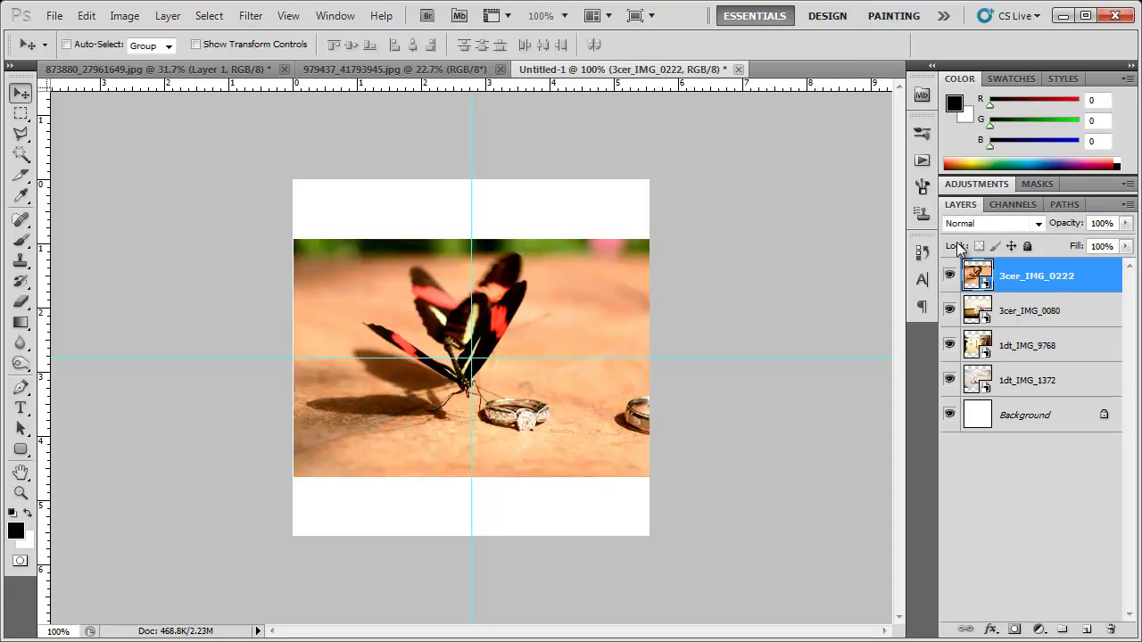
- Hide the three upper photo layers and move the 1dt_IMG_1372 photo so the shoes sit in the upper-left quadrant
drag(948, 276, 949, 347)
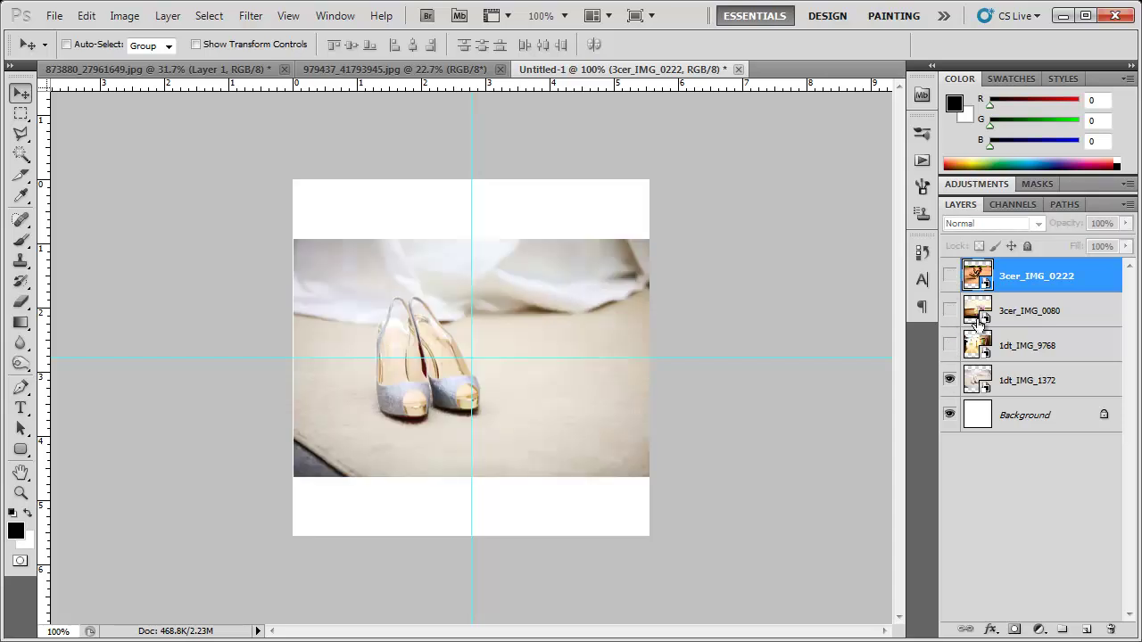
click(1016, 393)
drag(535, 428, 507, 344)
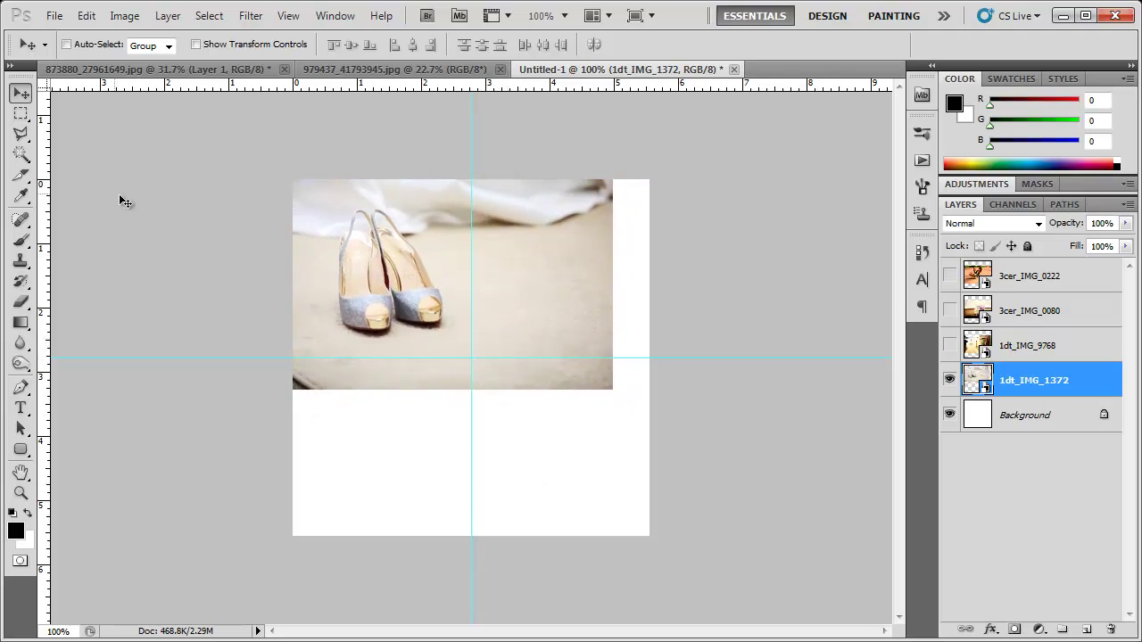
- Select the upper-left quadrant of the shoe photo, copy it to a new layer, and hide the original 1dt_IMG_1372 layer
click(23, 117)
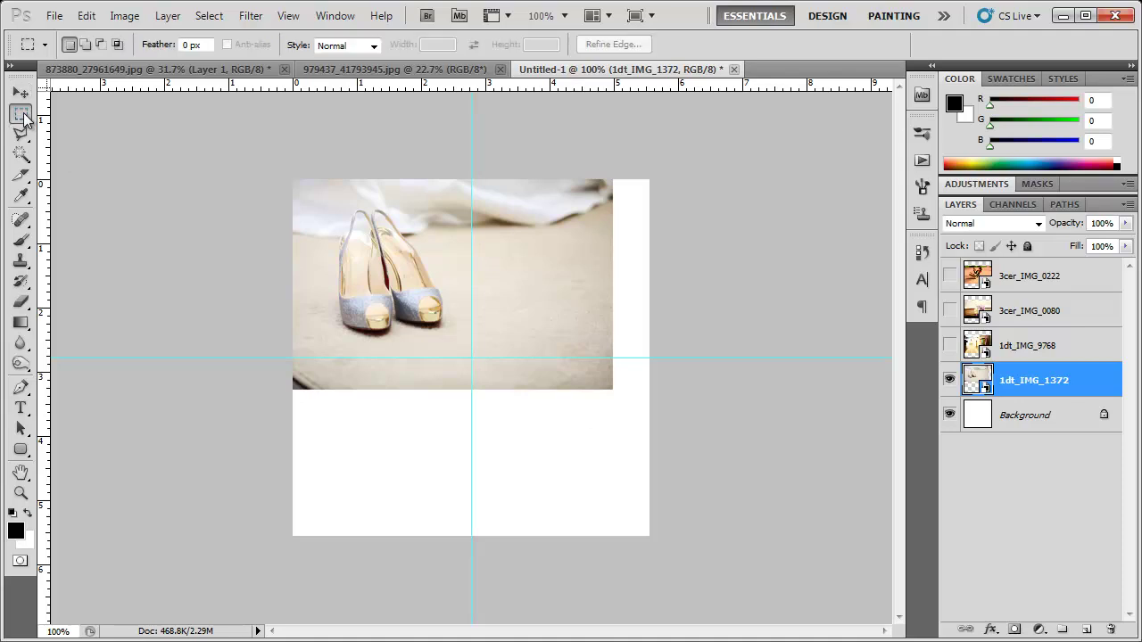
drag(293, 180, 470, 355)
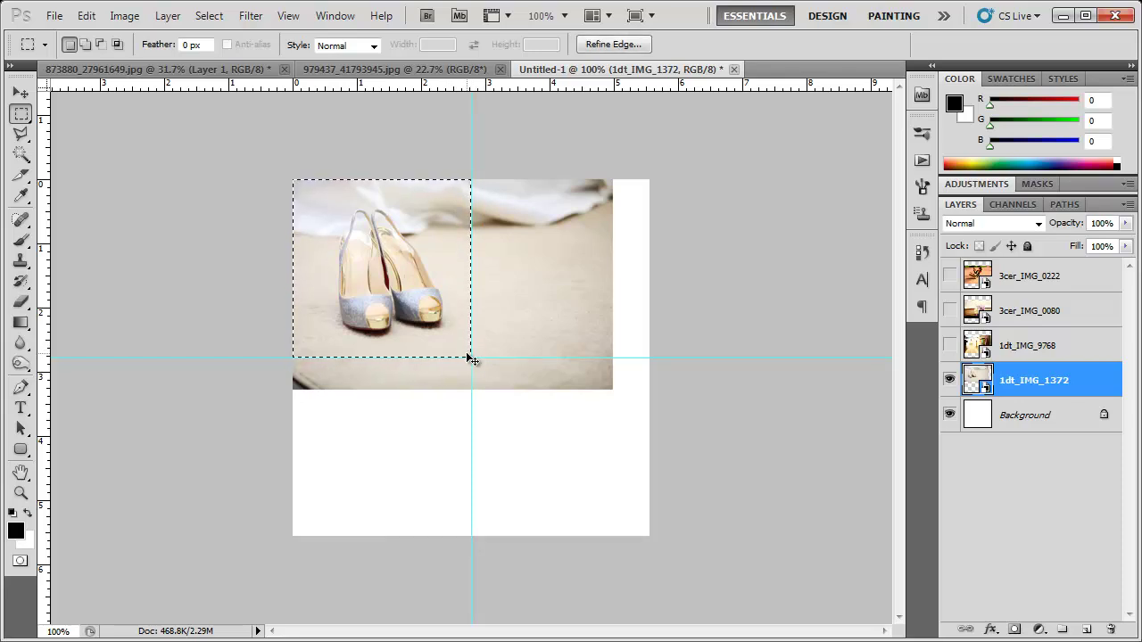
key(ctrl+j)
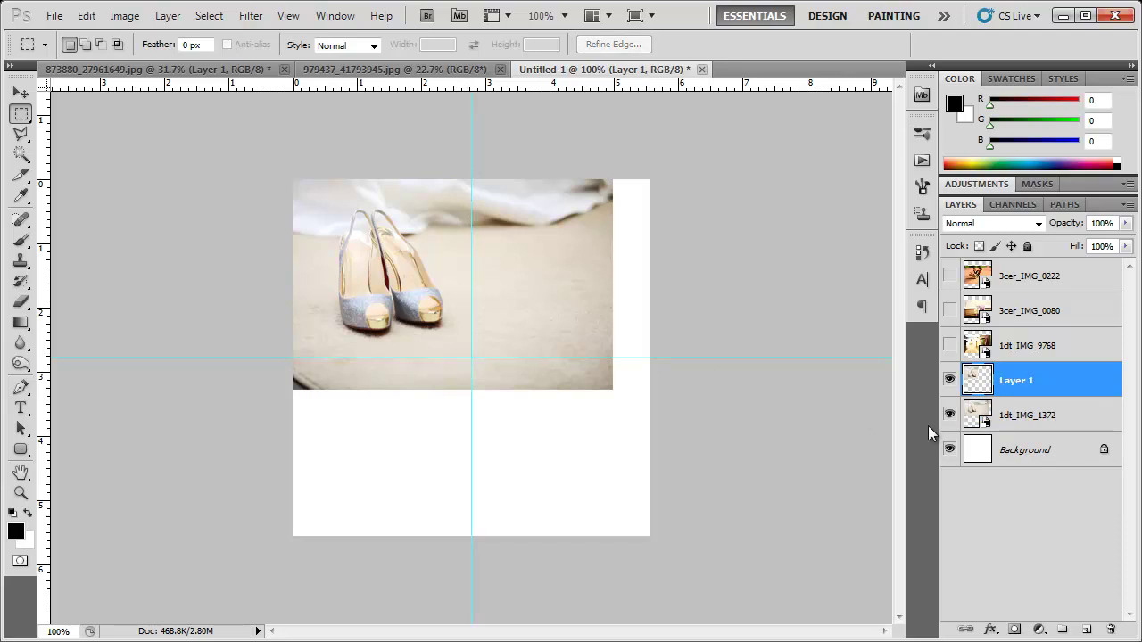
click(951, 416)
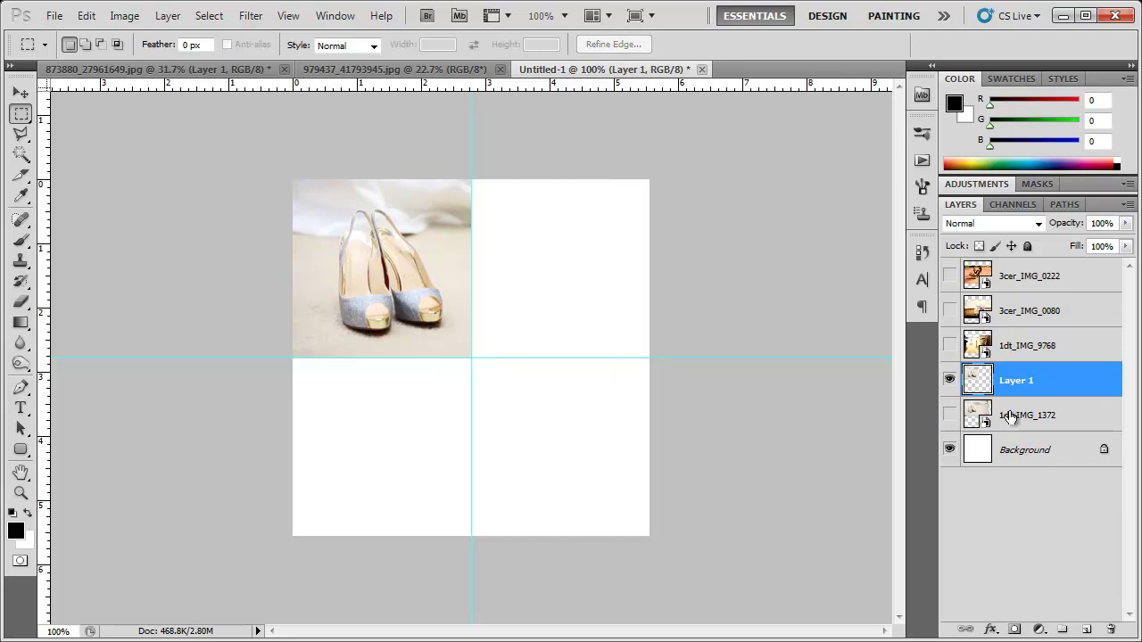
- Toggle the visibility of the original shoe photo and its cropped copy to compare the two layers
click(1008, 417)
click(950, 415)
click(951, 415)
click(977, 381)
click(950, 381)
click(950, 381)
click(950, 381)
click(950, 381)
- Show the 1dt_IMG_9768 layer and move it down to the canvas's bottom edge so the dress fills the lower-left quadrant
click(990, 354)
click(949, 347)
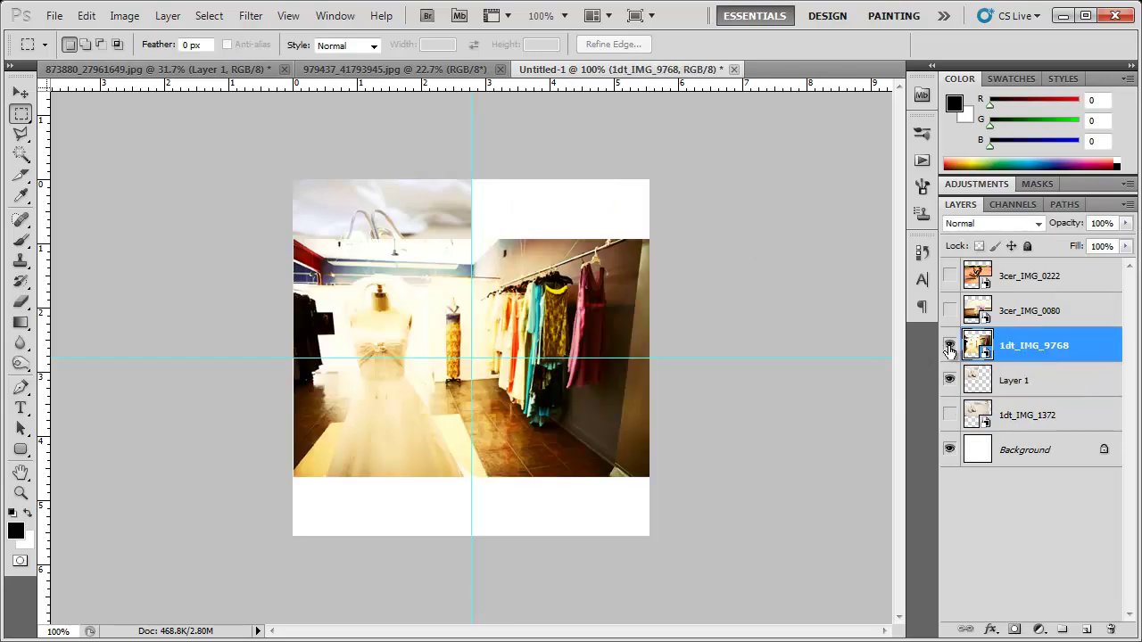
key(v)
drag(604, 437, 607, 534)
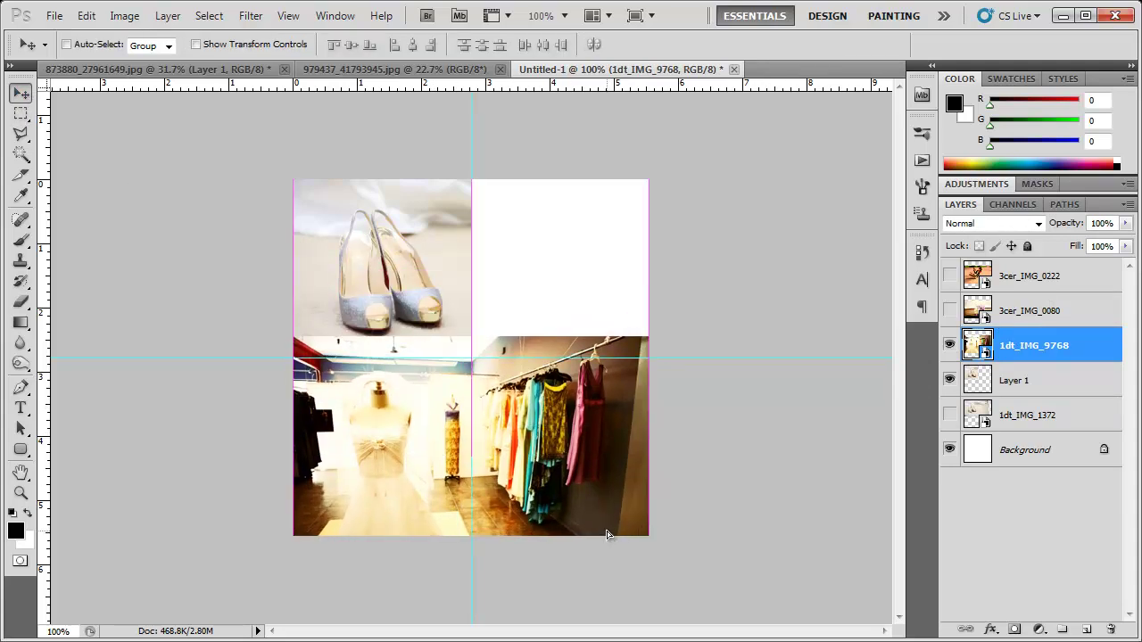
- Select the lower-left quadrant of the dress photo, copy it to a new layer, and hide the original 1dt_IMG_9768 layer
click(20, 113)
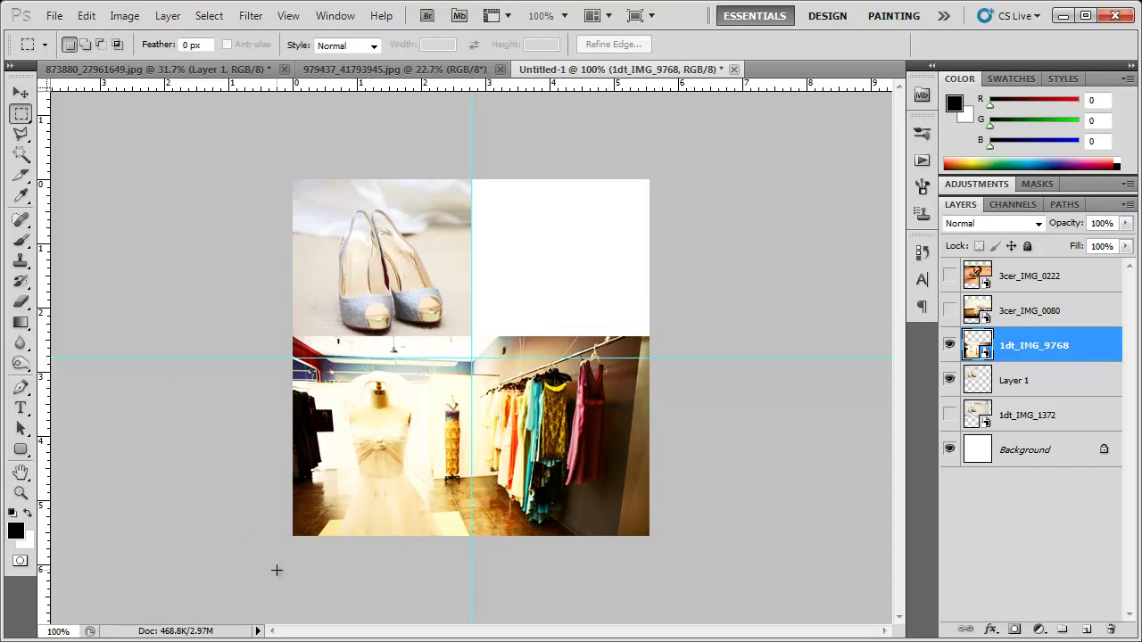
drag(443, 443, 470, 361)
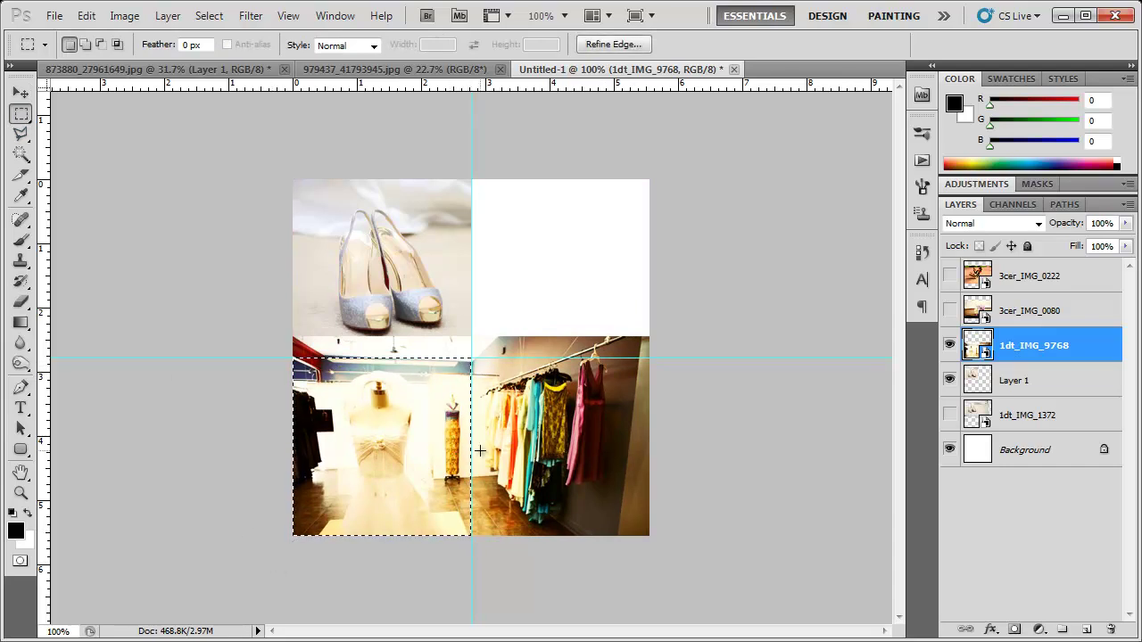
key(ctrl+j)
click(949, 380)
- Show the 3cer_IMG_0080 layer and move it so the bouquet sits in the lower-right quadrant
click(992, 323)
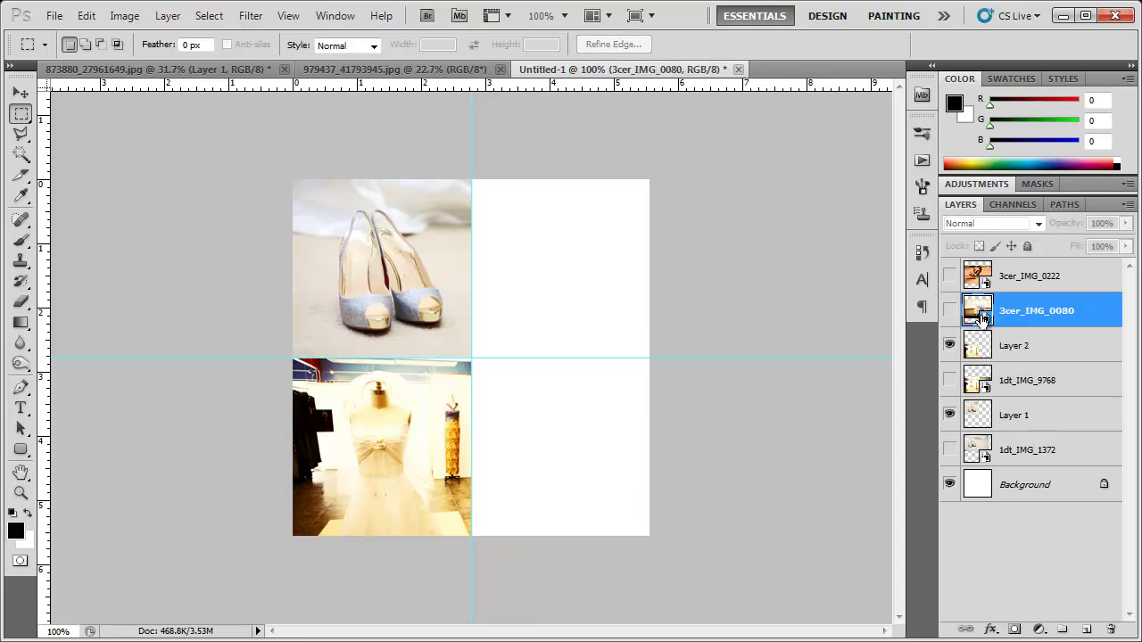
click(948, 311)
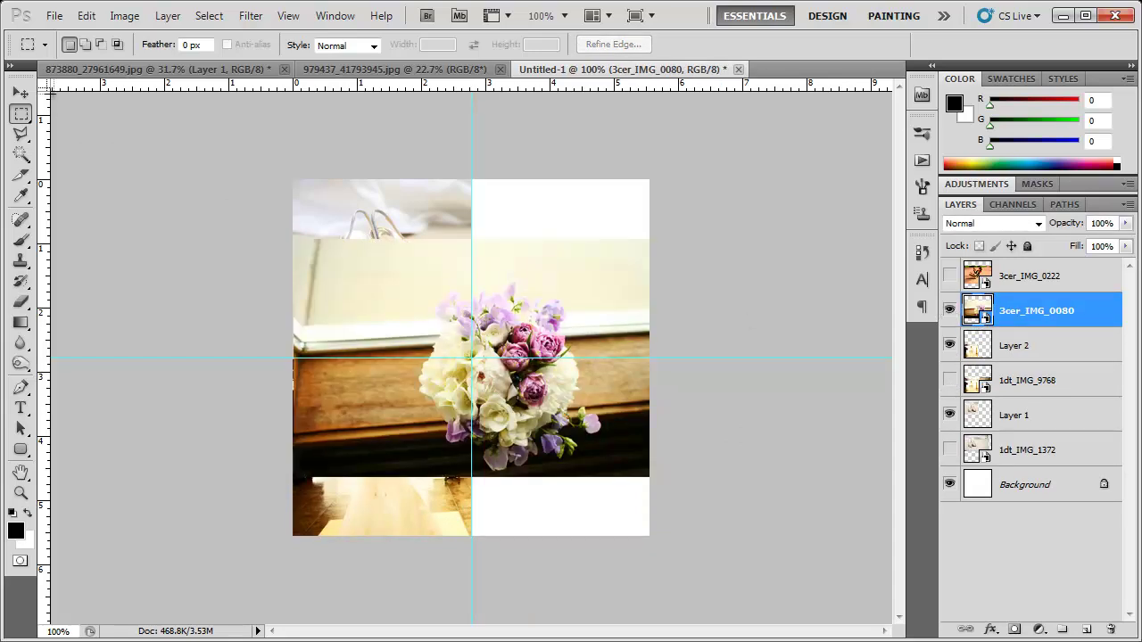
key(v)
drag(599, 413, 655, 482)
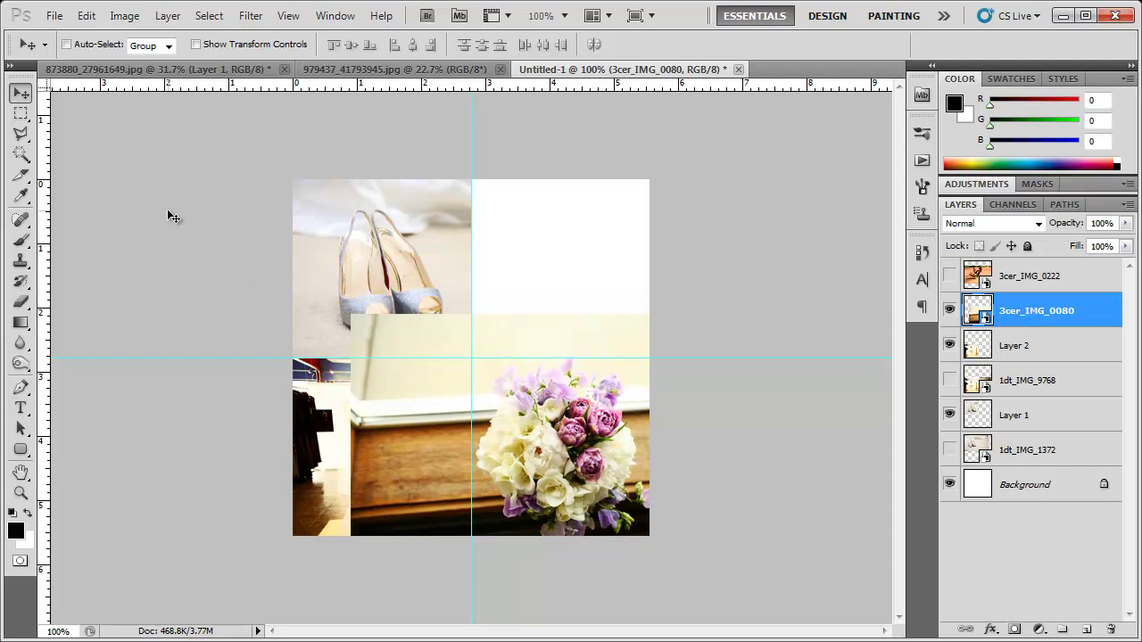
- Select the lower-right quadrant of the bouquet photo, copy it to a new layer, and hide the original 3cer_IMG_0080 layer
key(m)
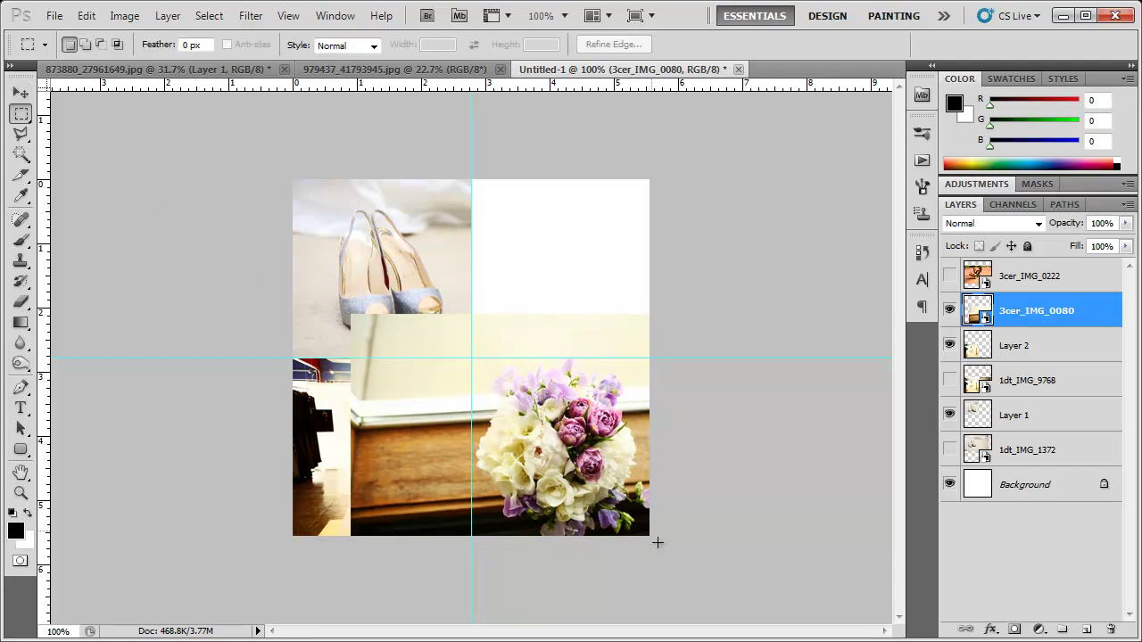
drag(613, 498, 468, 360)
key(ctrl+j)
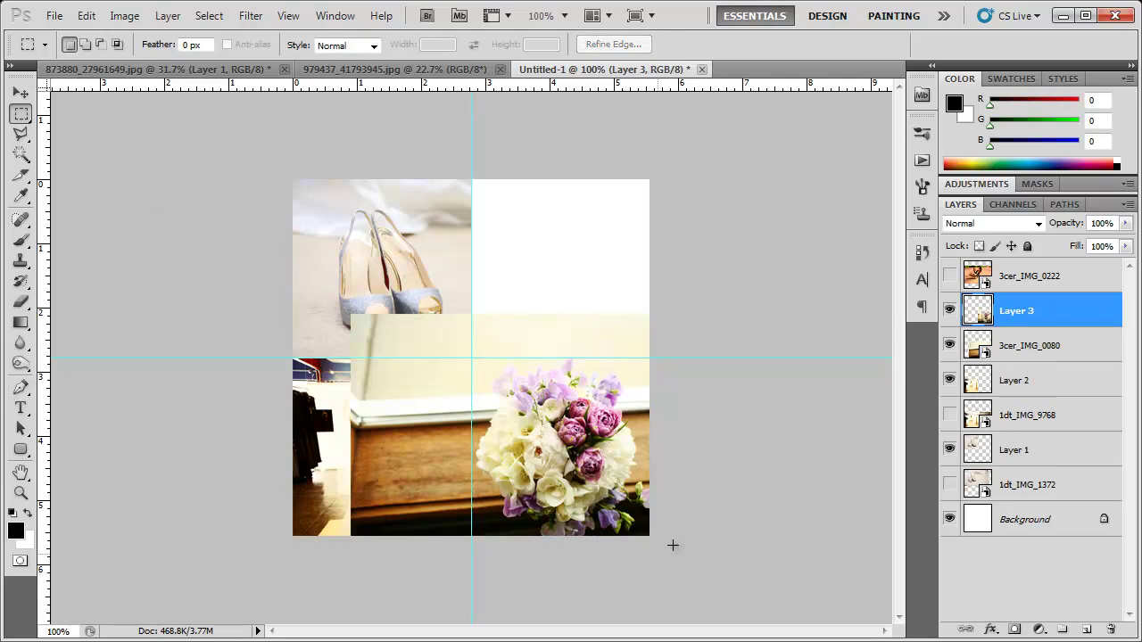
click(949, 345)
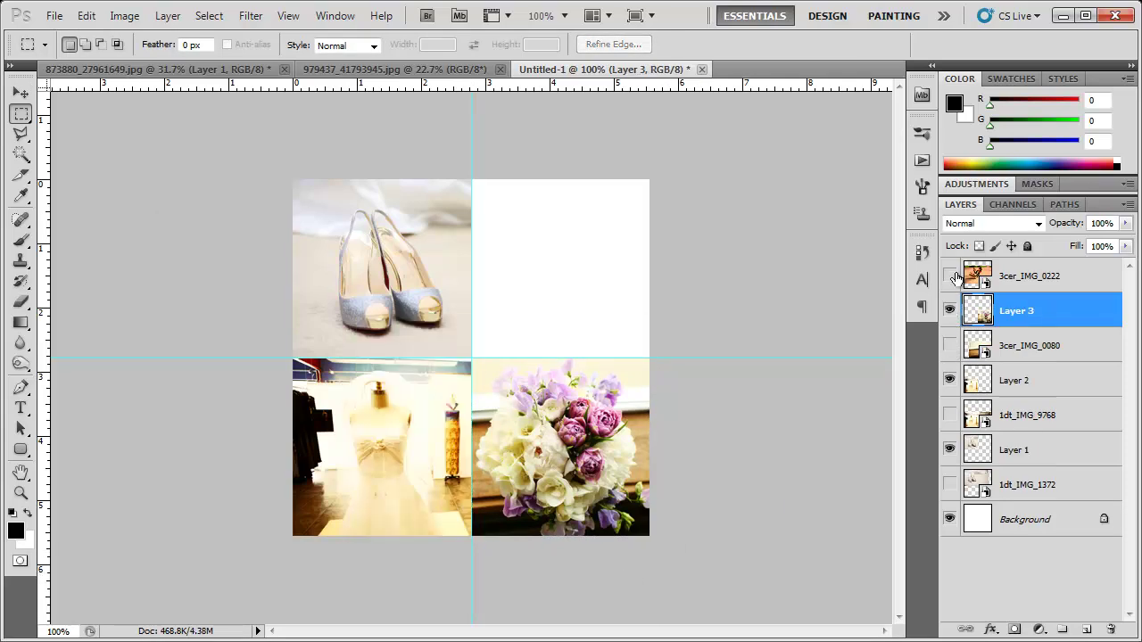
- Show the 3cer_IMG_0222 layer and move it so the butterfly and ring fill the upper-right quadrant
click(1020, 280)
click(949, 276)
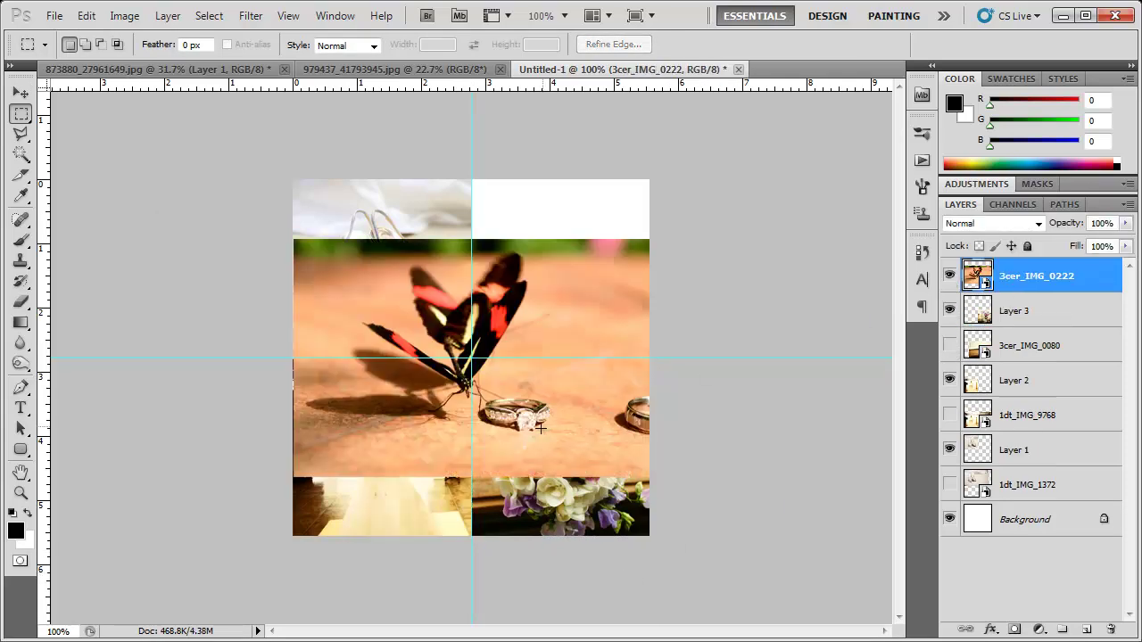
key(v)
drag(608, 441, 710, 356)
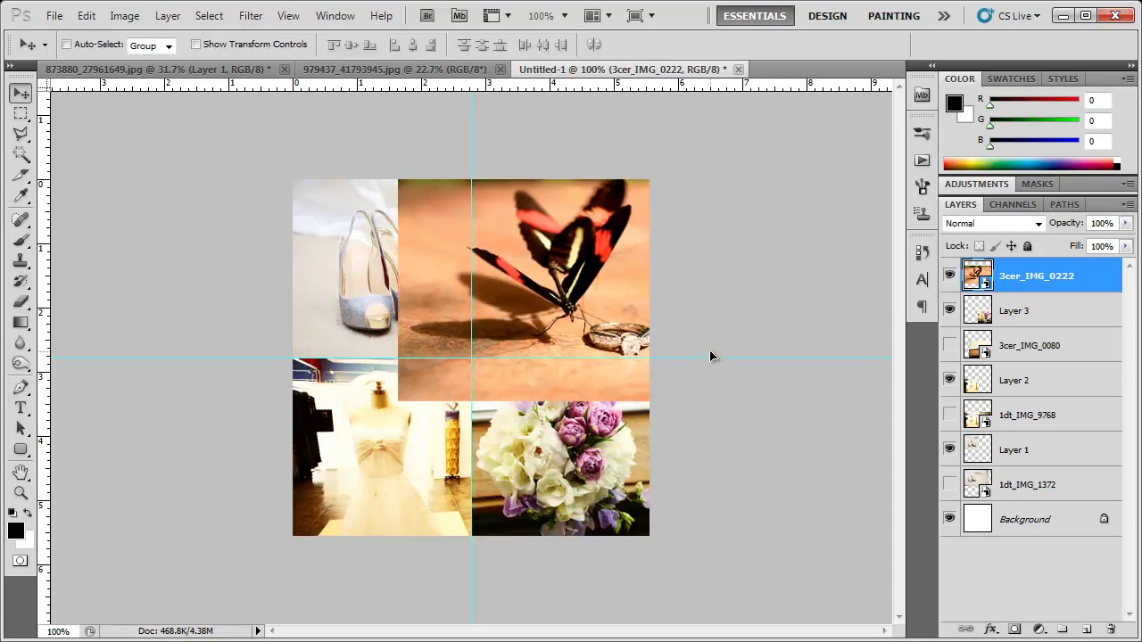
- Select the upper-right quadrant of the butterfly photo, copy it to a new layer, and hide the original 3cer_IMG_0222 layer
click(20, 113)
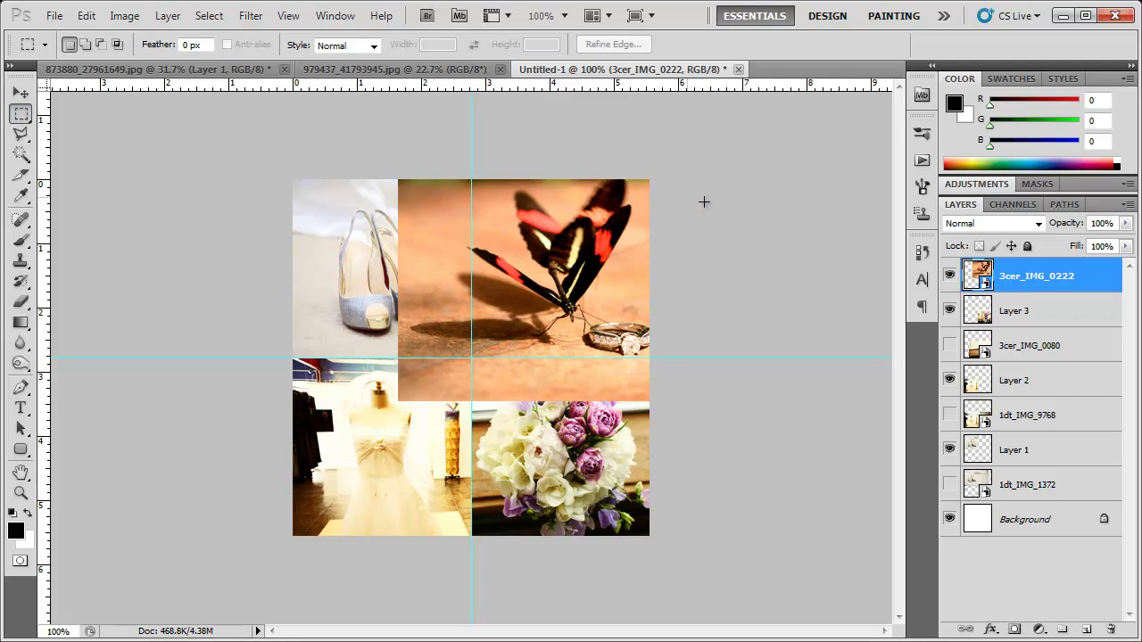
drag(650, 178, 473, 354)
key(ctrl+j)
click(949, 310)
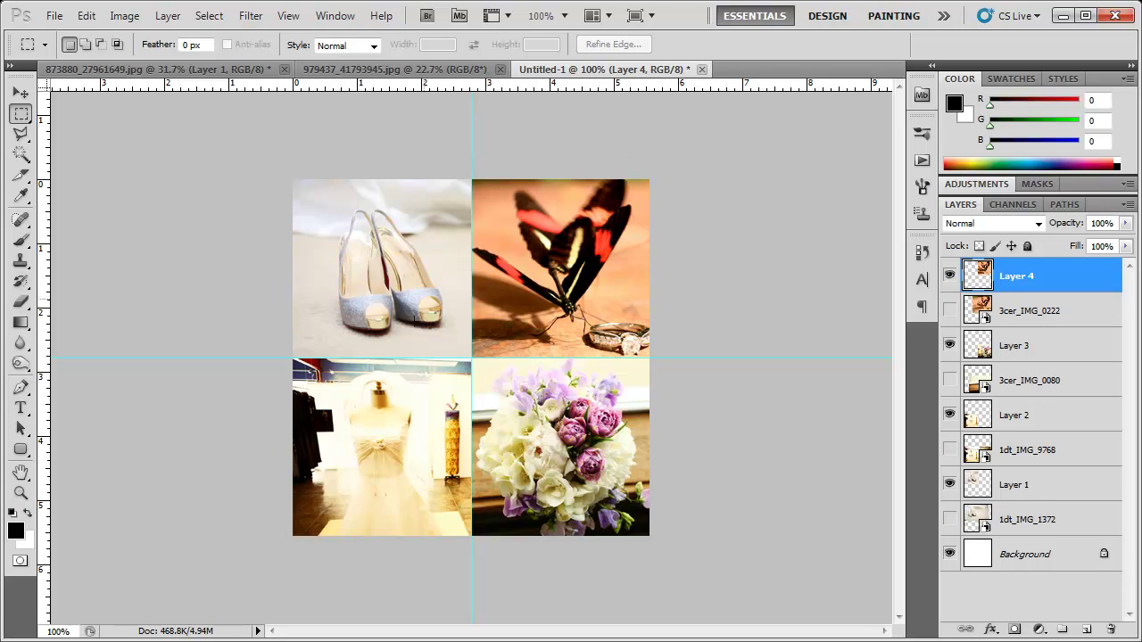
key(v)
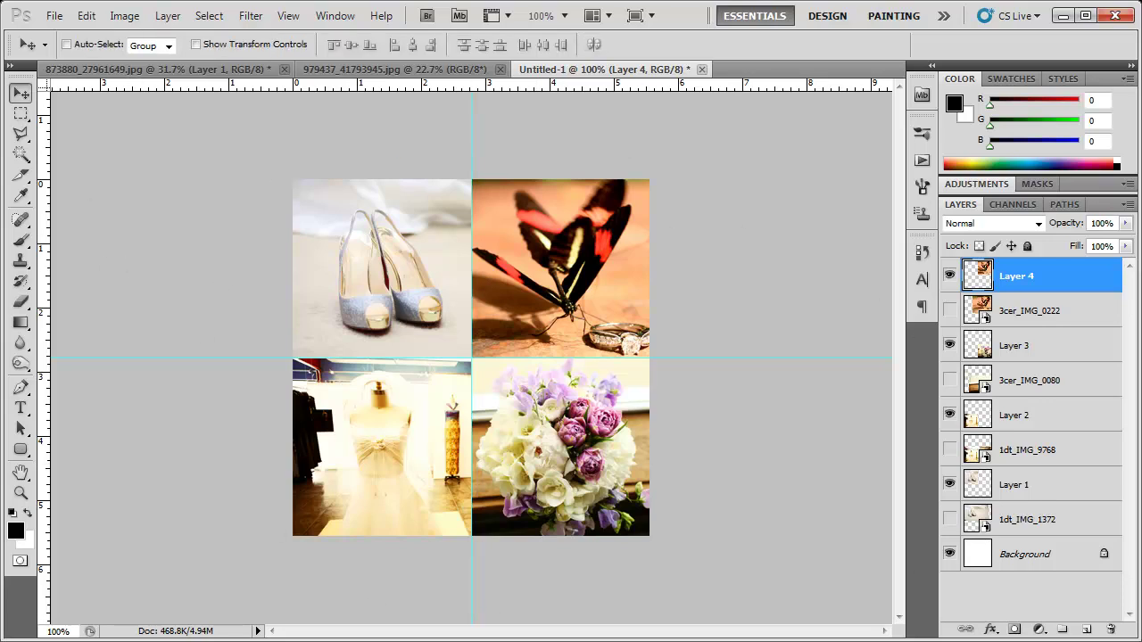
click(383, 69)
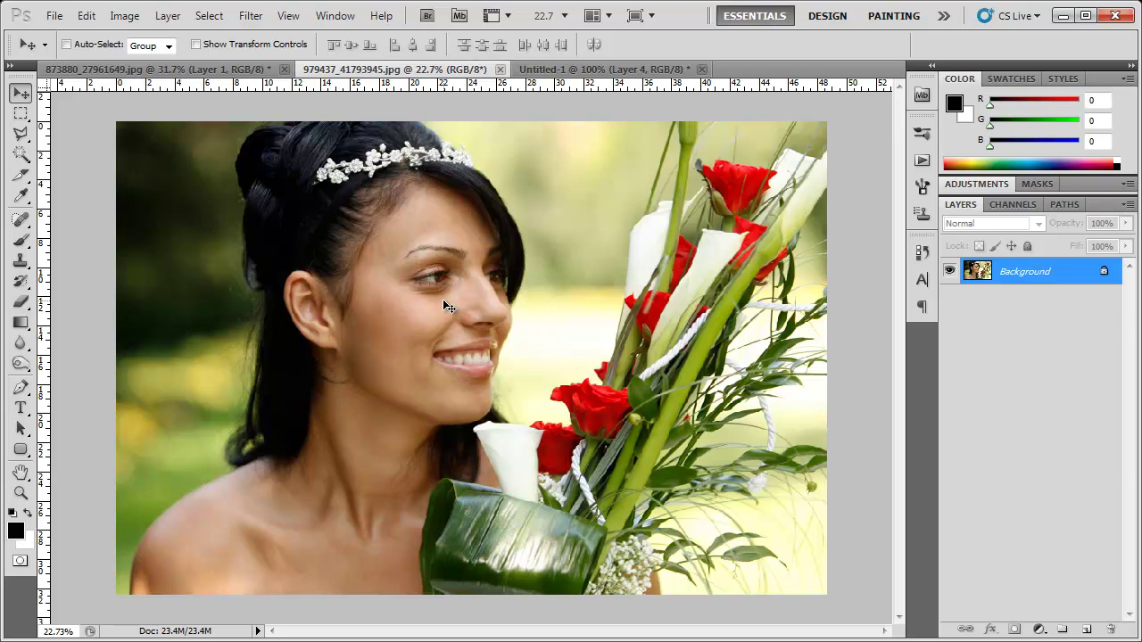
key(ctrl+Tab)
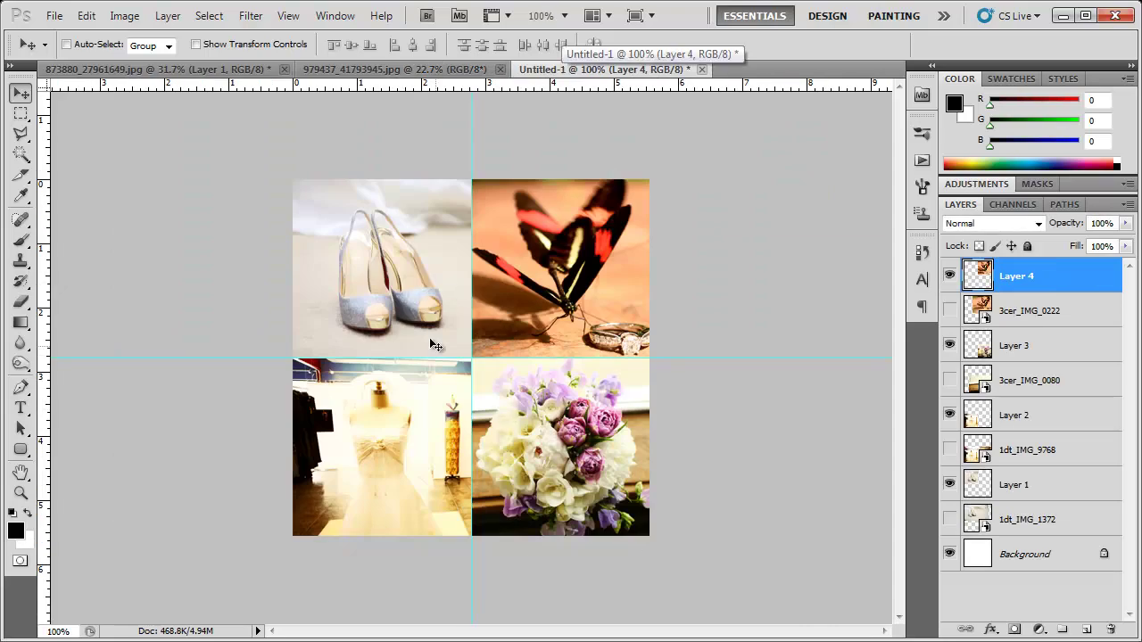
click(454, 70)
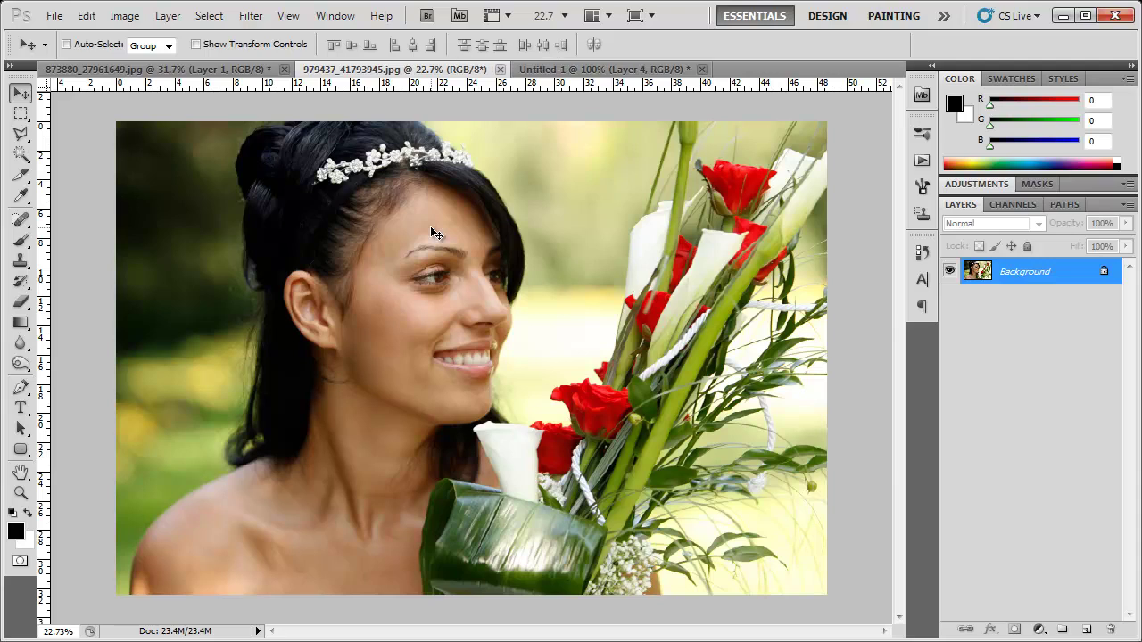
click(563, 71)
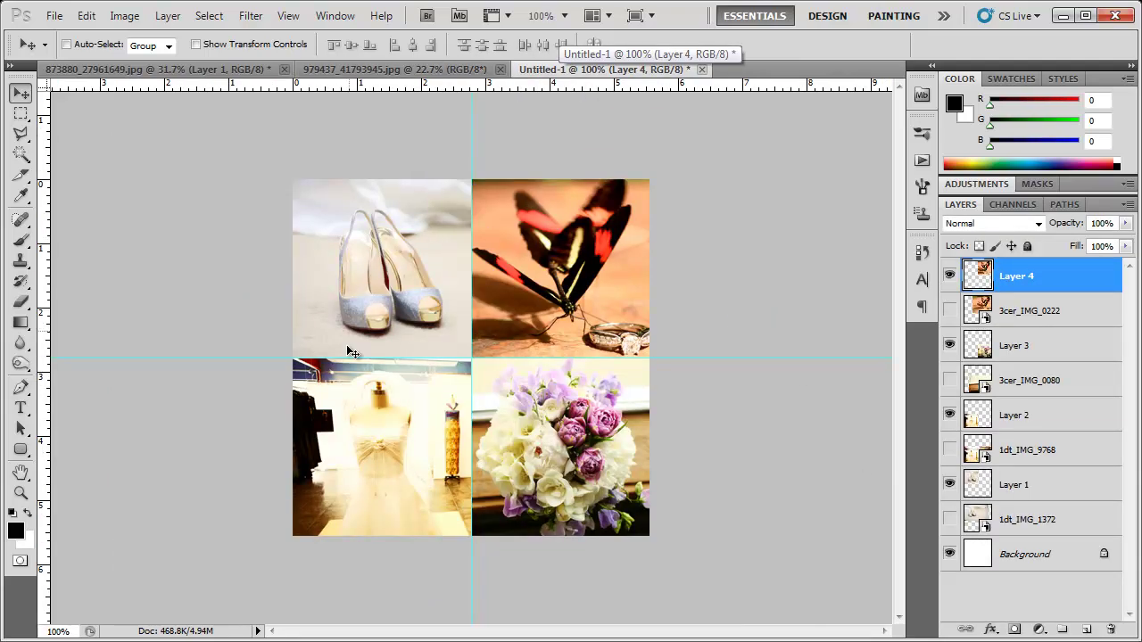
- Define the finished four-photo tile as a pattern named WeddingMosaic
click(86, 16)
click(161, 436)
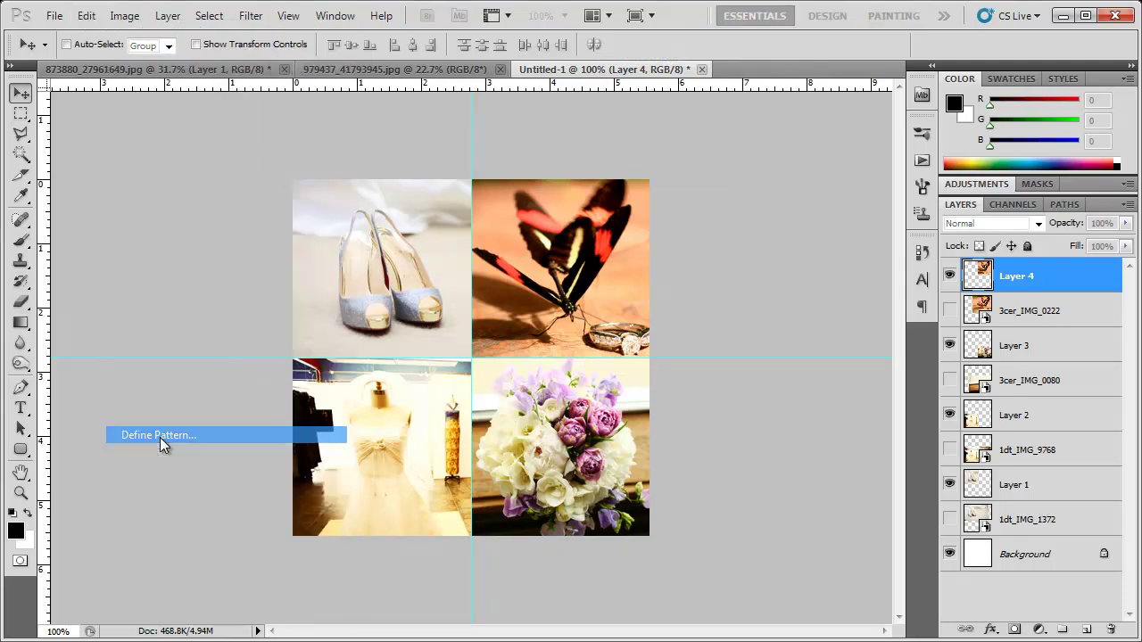
text(Wedd)
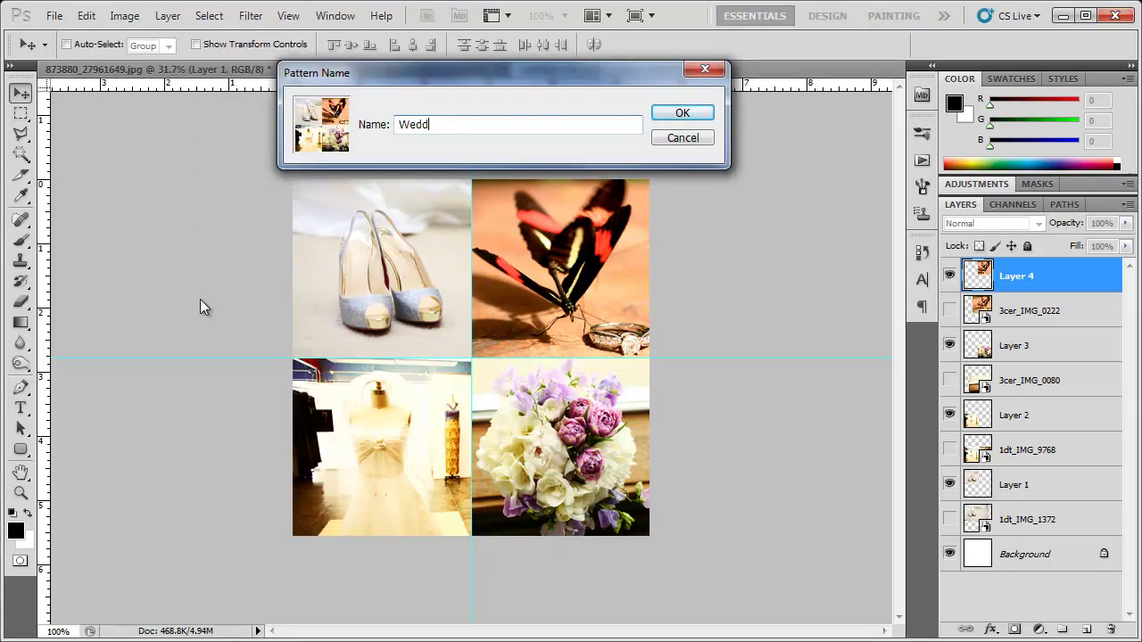
text(ingMosaic)
key(Return)
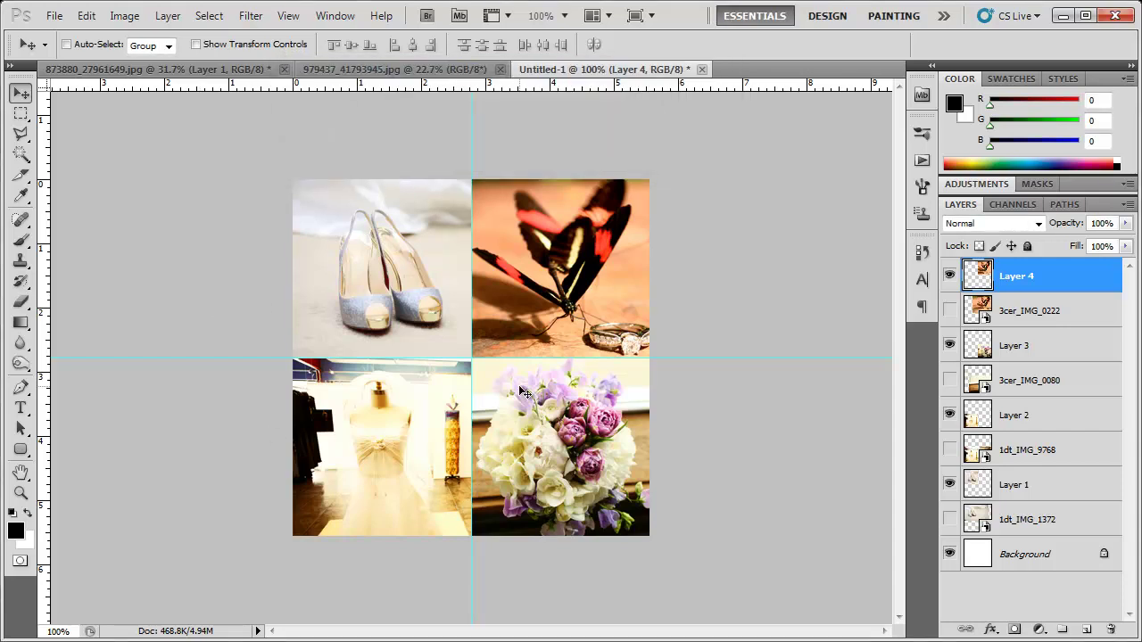
- Add a new layer to the bride portrait 979437_41793945.jpg and fill it with the WeddingMosaic pattern in Normal mode at 100% opacity
click(399, 68)
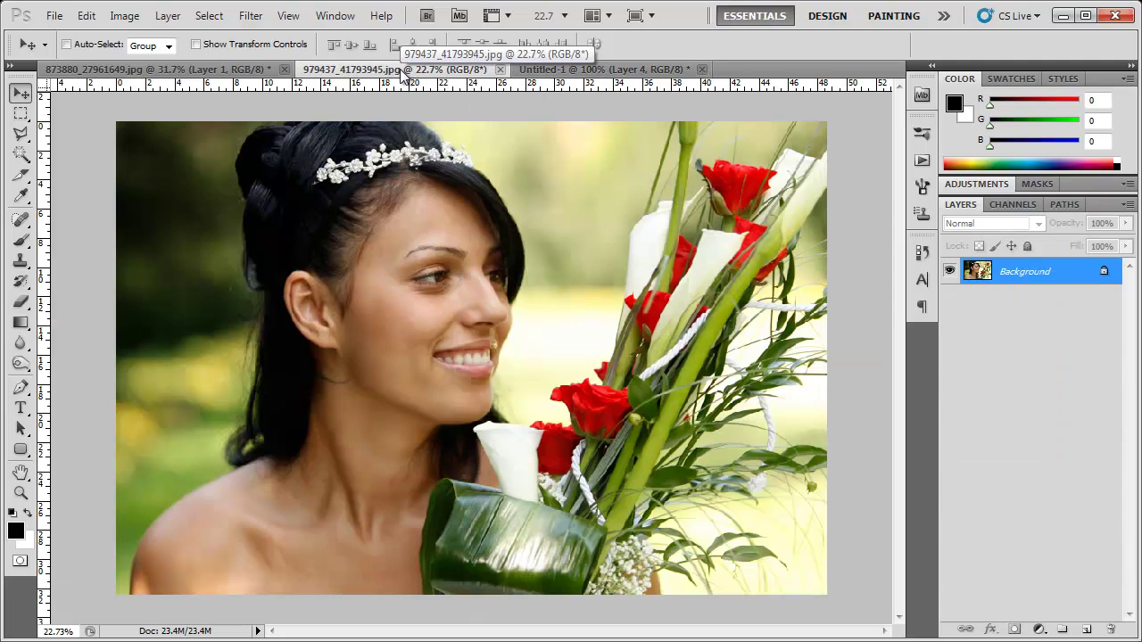
click(1086, 629)
click(87, 16)
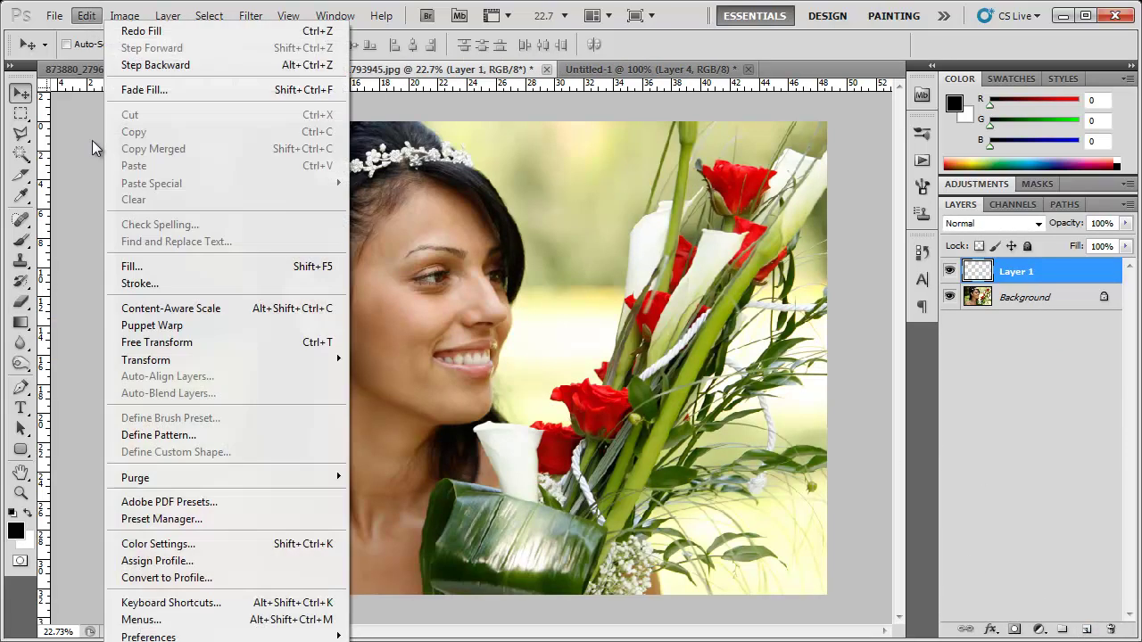
click(164, 261)
click(460, 165)
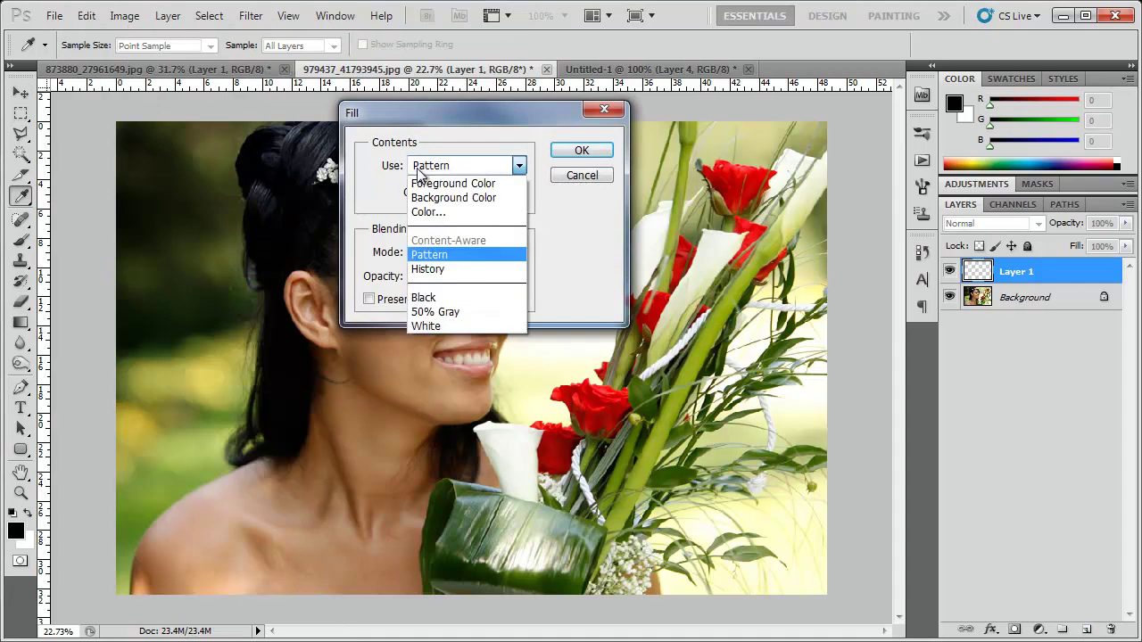
click(424, 255)
click(520, 193)
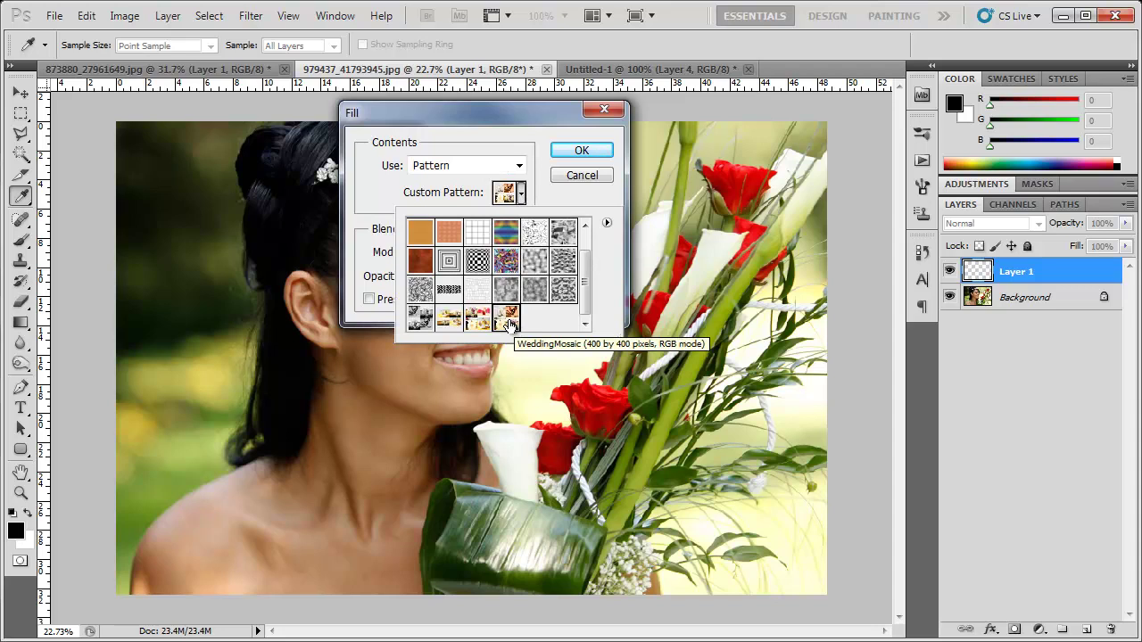
click(592, 204)
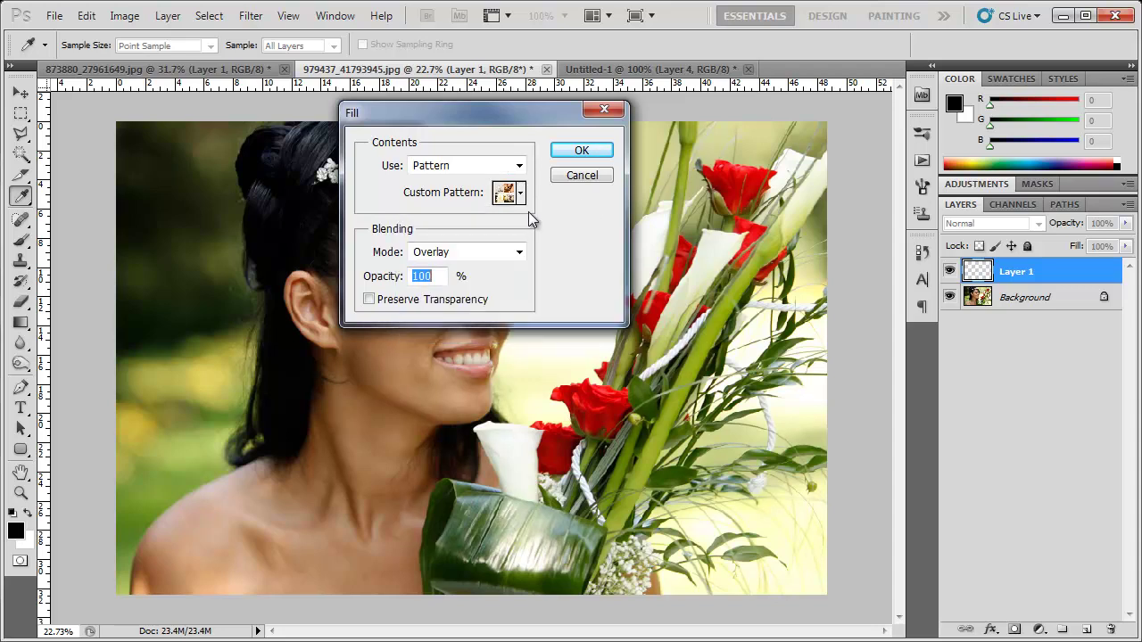
click(464, 253)
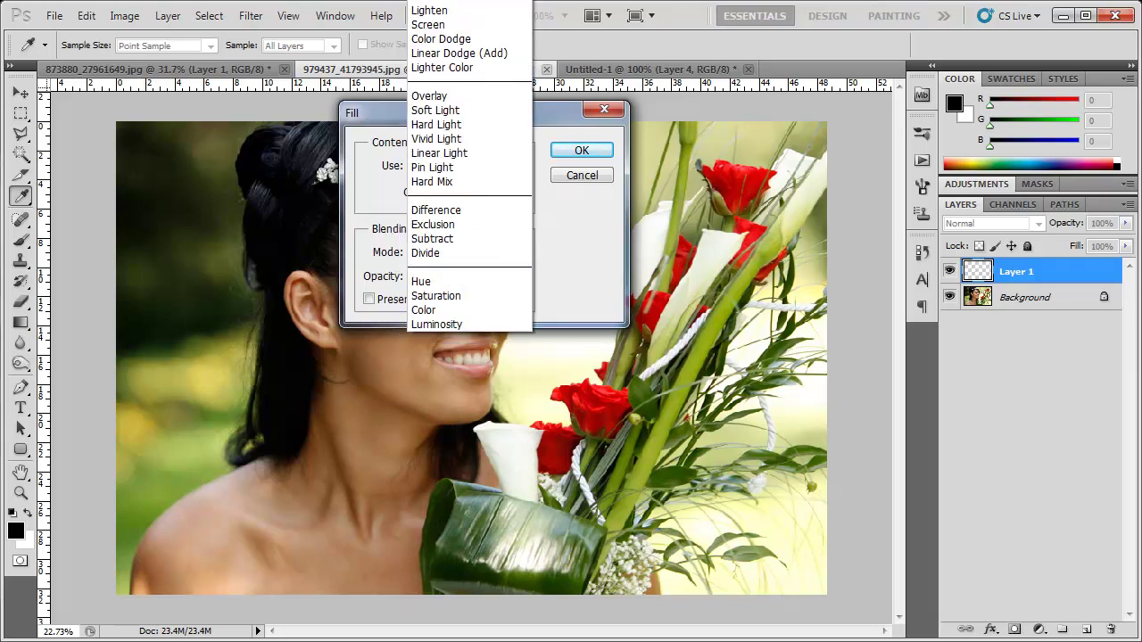
click(437, 8)
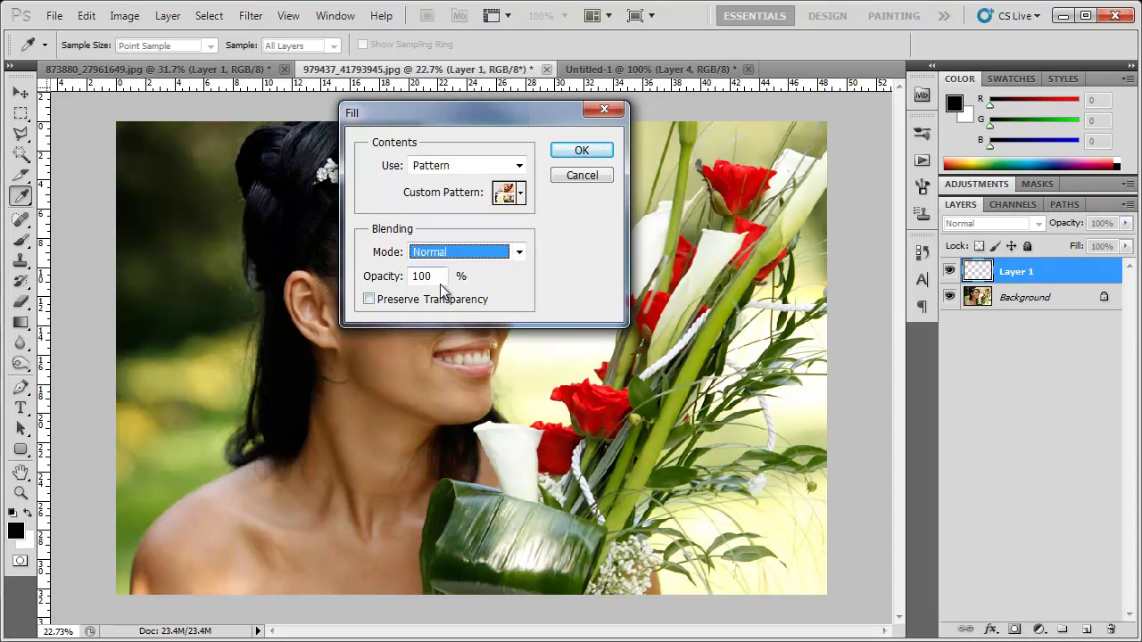
click(581, 151)
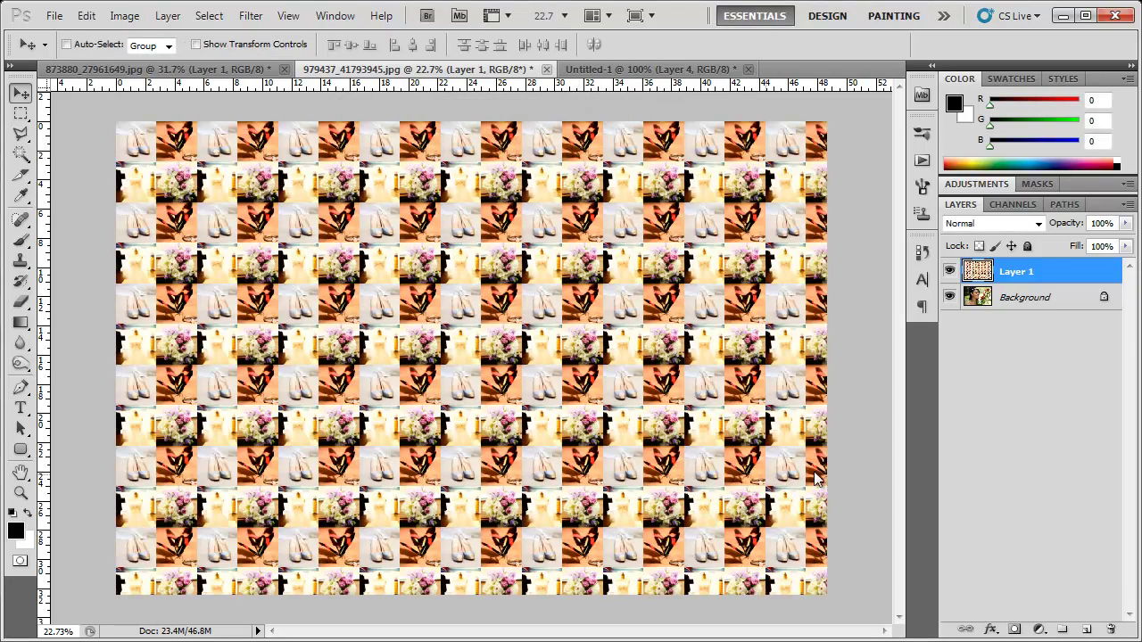
- Try the Color Dodge and Lighter Color blending modes on the pattern layer, Layer 1
click(1019, 224)
click(973, 68)
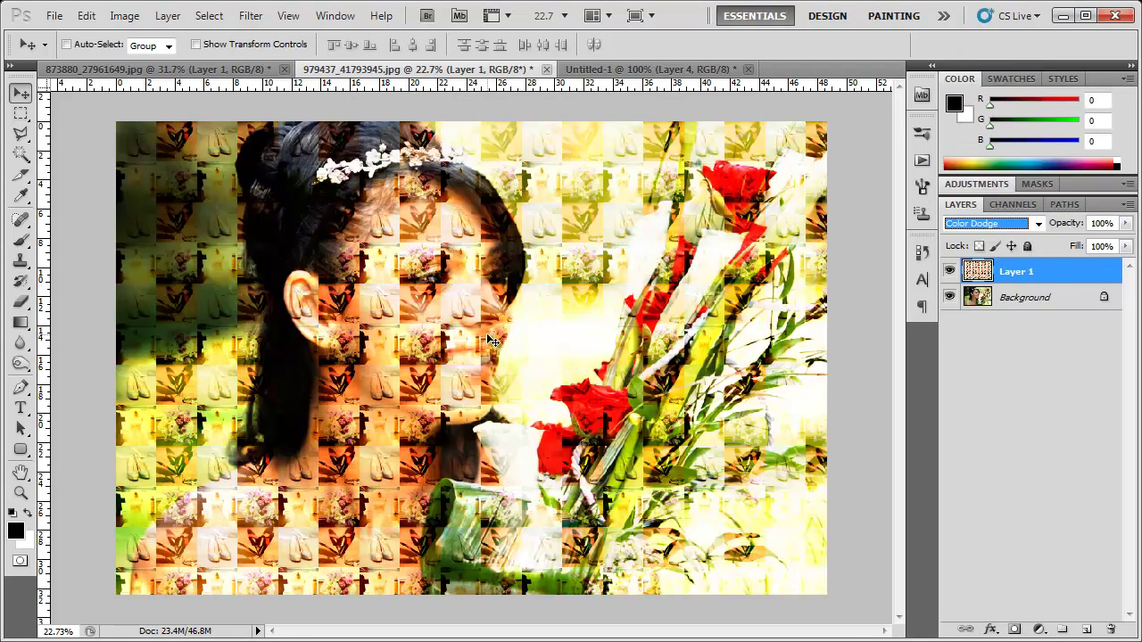
key(shift+alt+a)
key(Down)
key(Down)
key(Down)
key(Down)
key(Down)
key(Down)
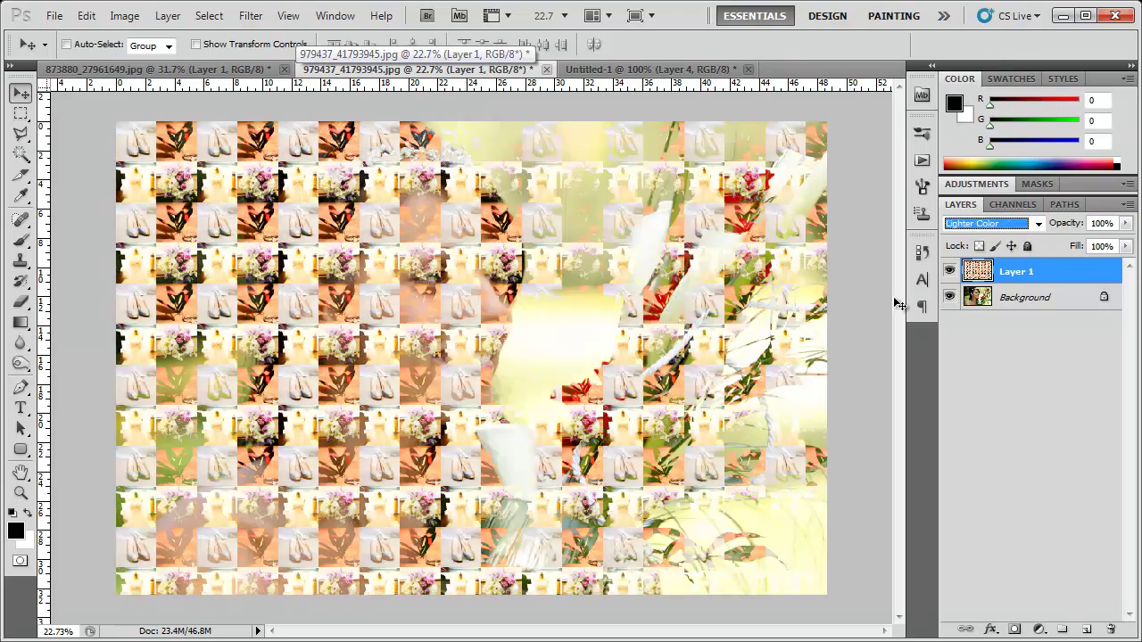
- Set the pattern layer's blending mode to Overlay and inspect the tiles over the bride's face
click(980, 227)
click(970, 110)
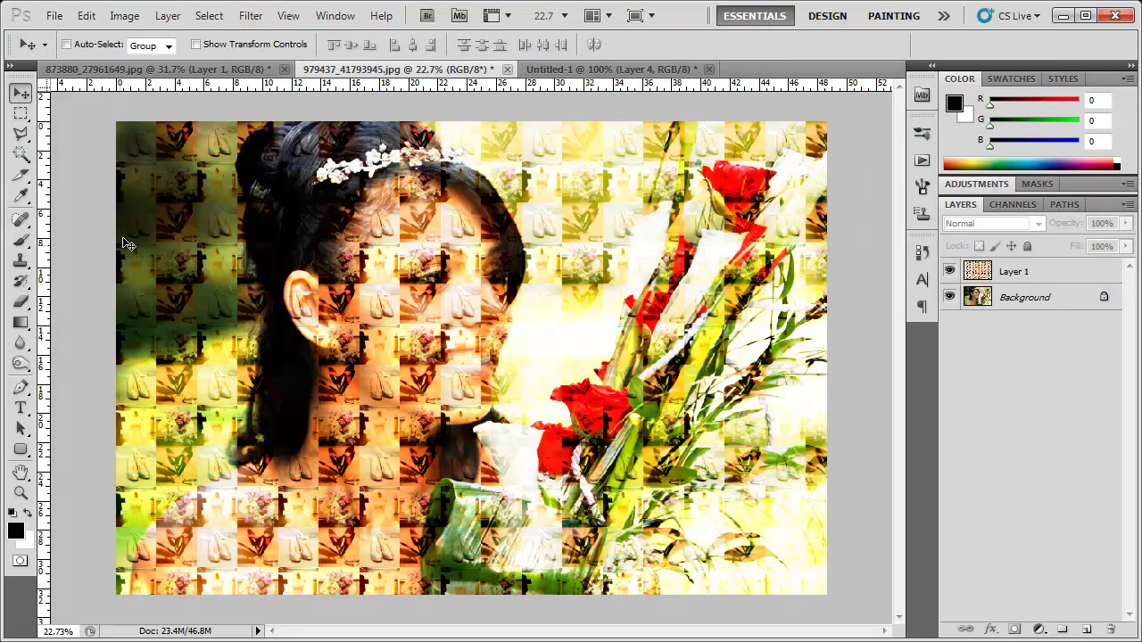
click(165, 201)
click(571, 263)
scroll(393, 322, up, 5)
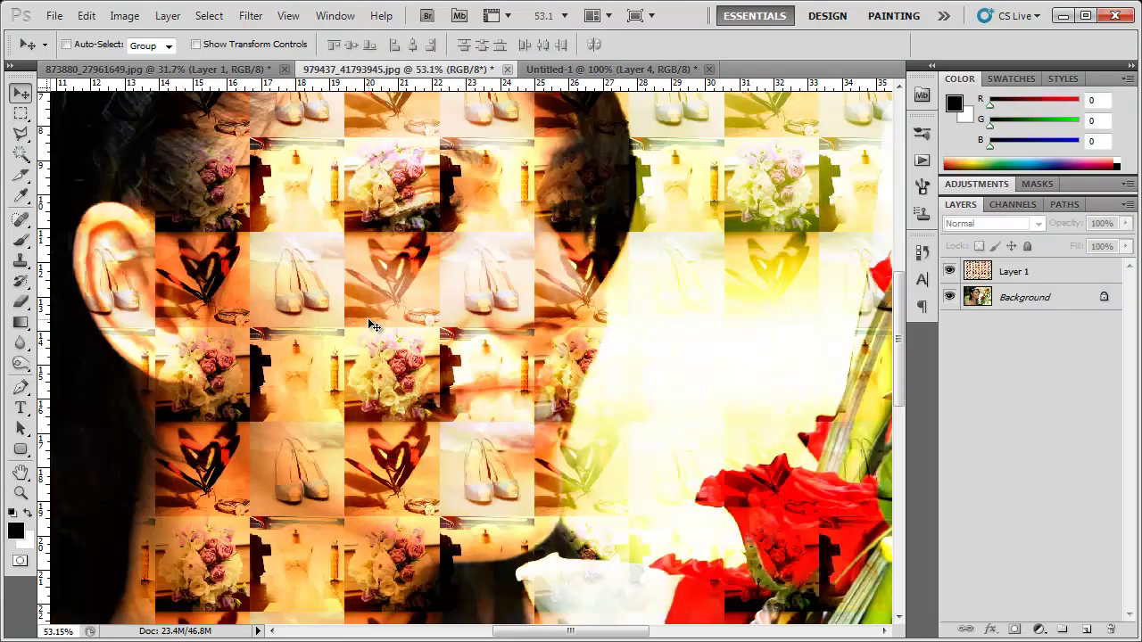
scroll(481, 270, down, 5)
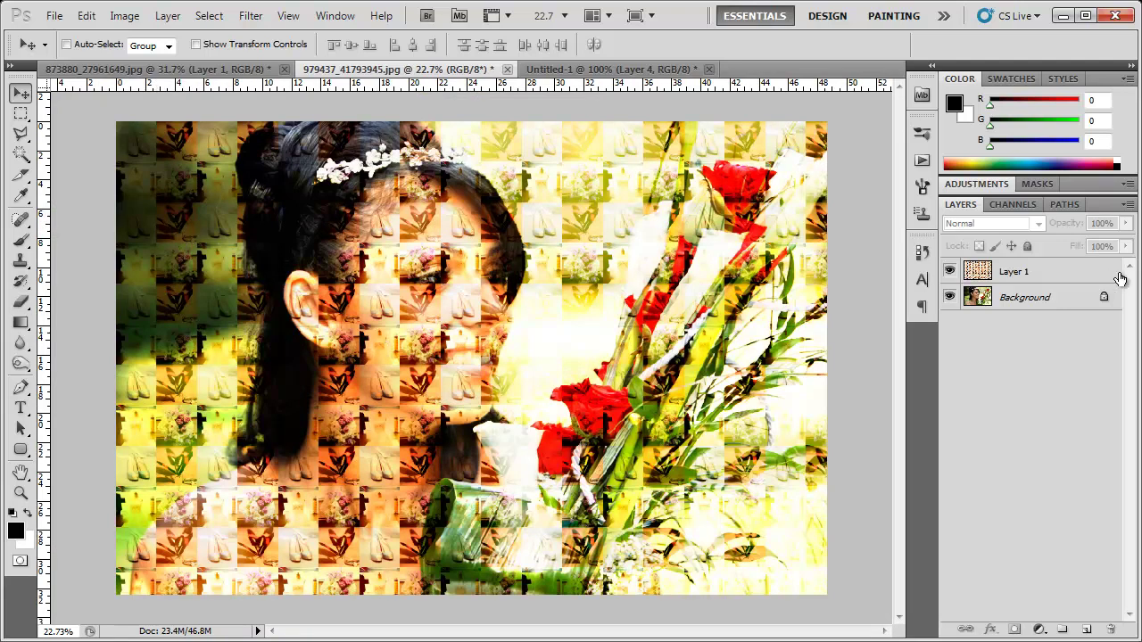
- Desaturate the mosaic pattern on Layer 1 and check it with the Background layer hidden and shown again
click(1034, 279)
click(124, 15)
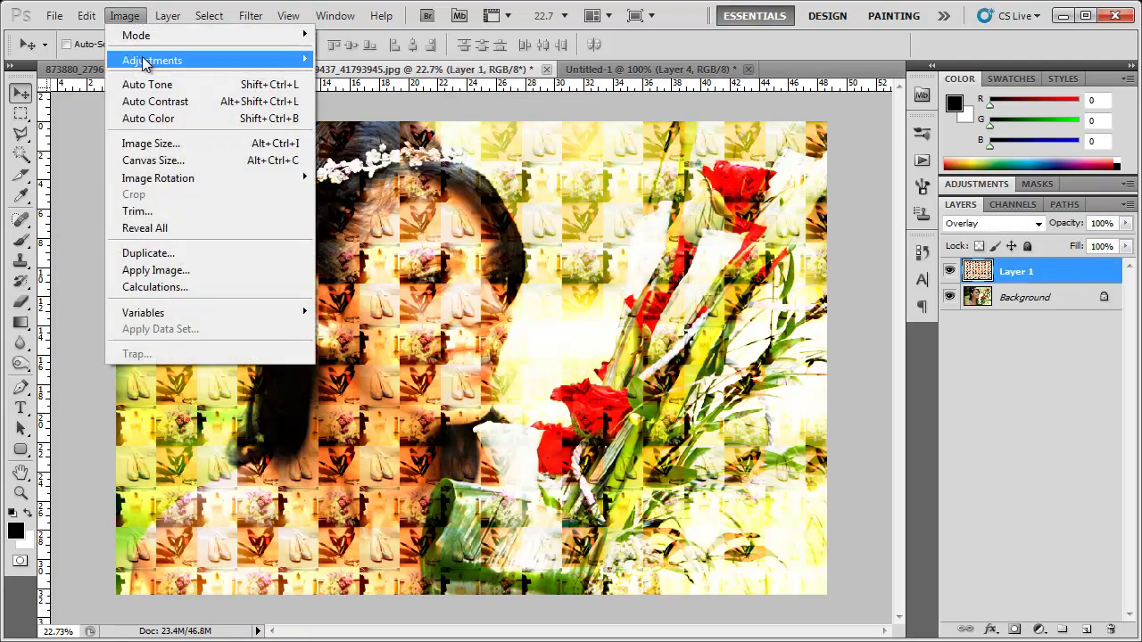
mouse_move(148, 60)
click(54, 396)
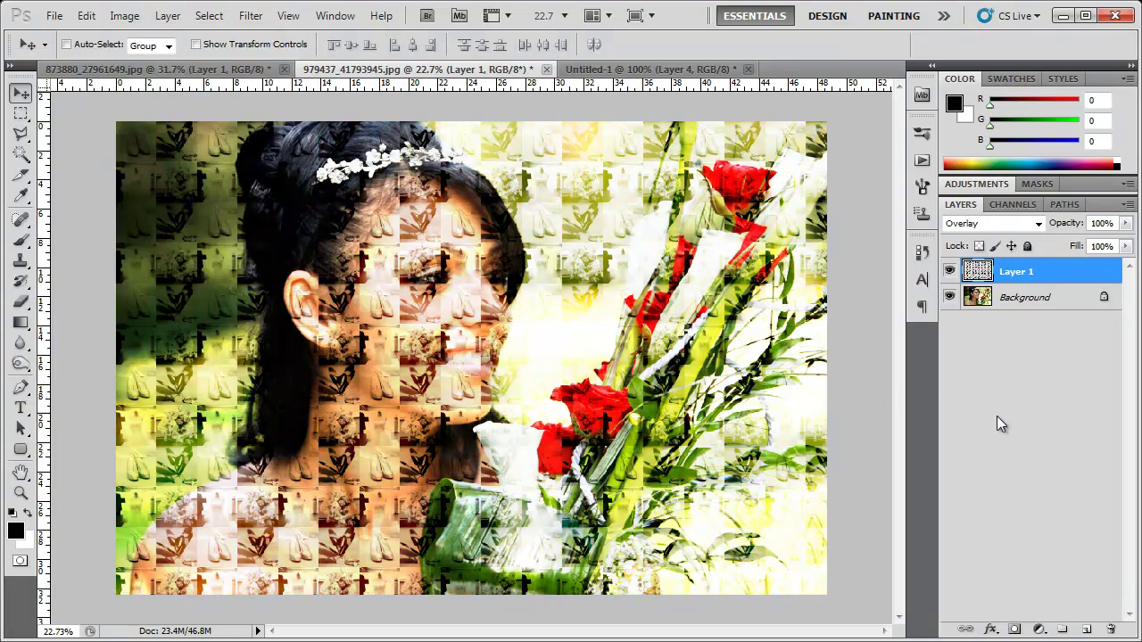
click(949, 297)
click(949, 297)
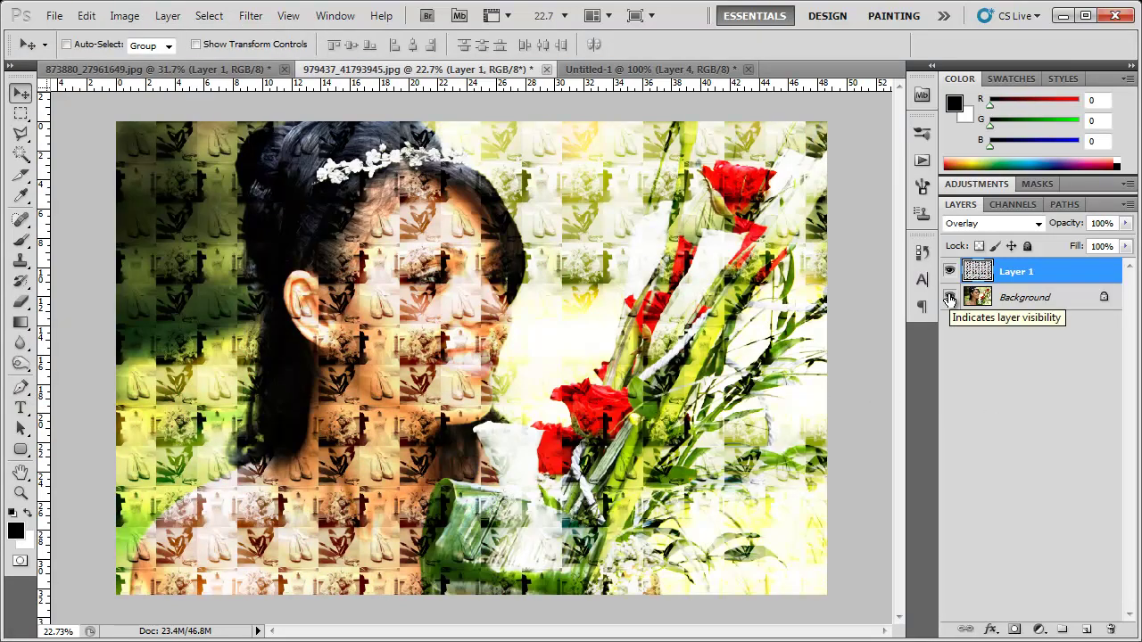